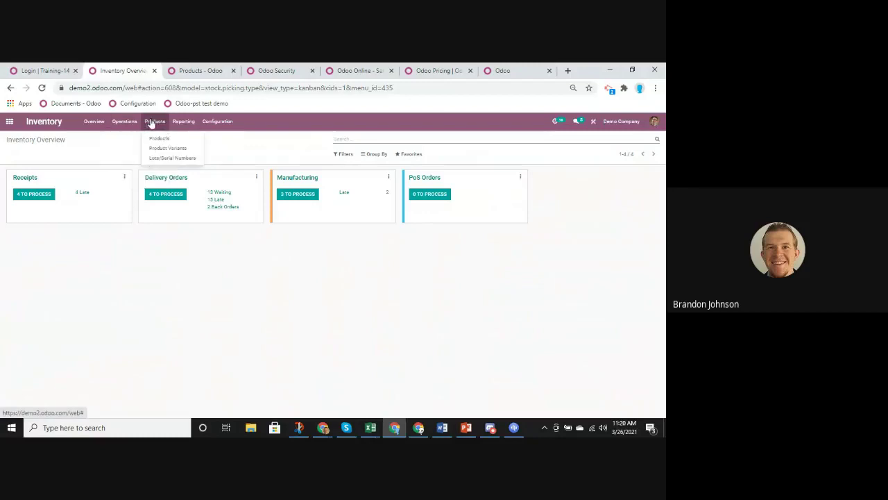
# Open the Products list in the Inventory app, showing 74 products
pyautogui.click(162, 145)
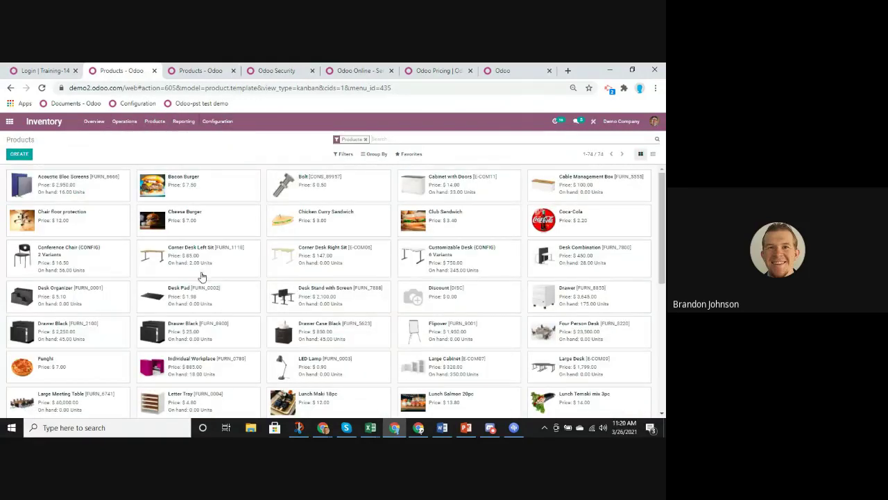
# Switch the Products page from kanban to list view with prices, costs and quantities
pyautogui.scroll(-5, 256, 234)
pyautogui.scroll(5, 256, 235)
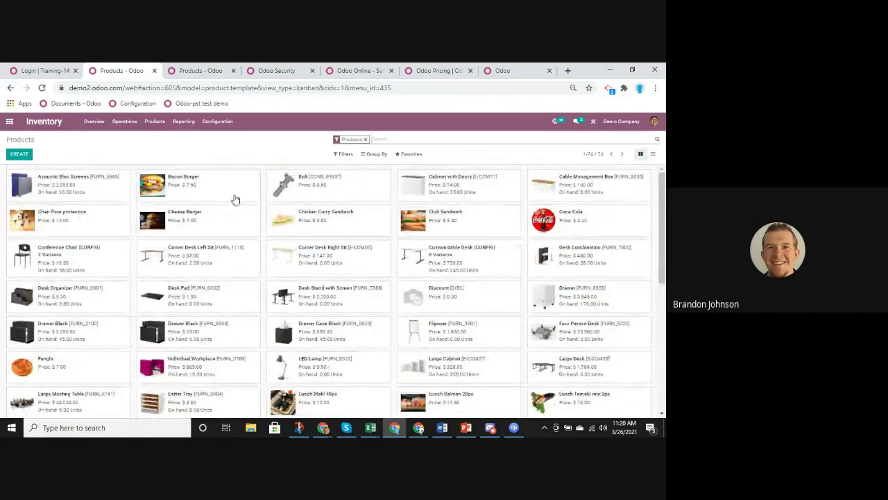
pyautogui.click(653, 154)
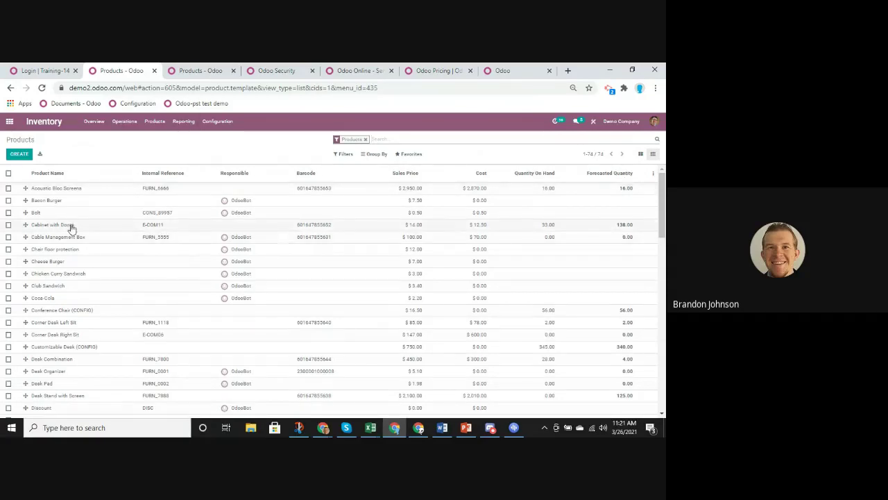
# Create and save the storable product 'Widget' at $1.00, then return to Products
pyautogui.click(20, 153)
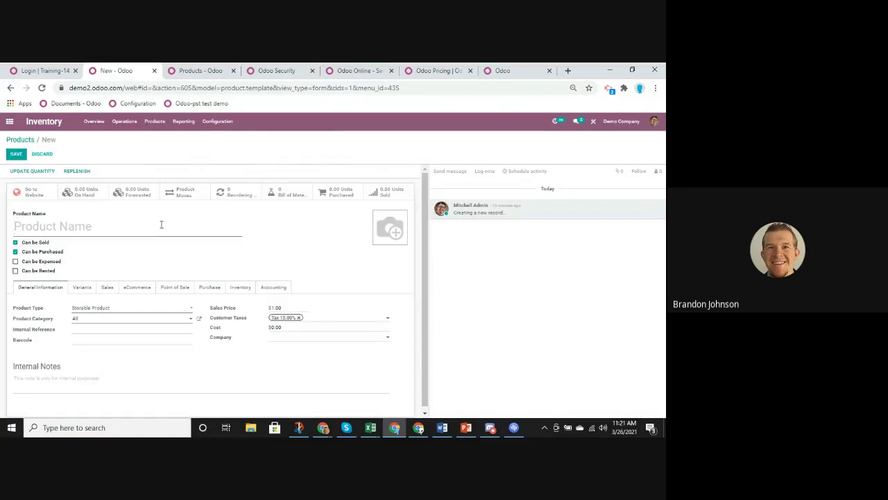
pyautogui.write('Widget')
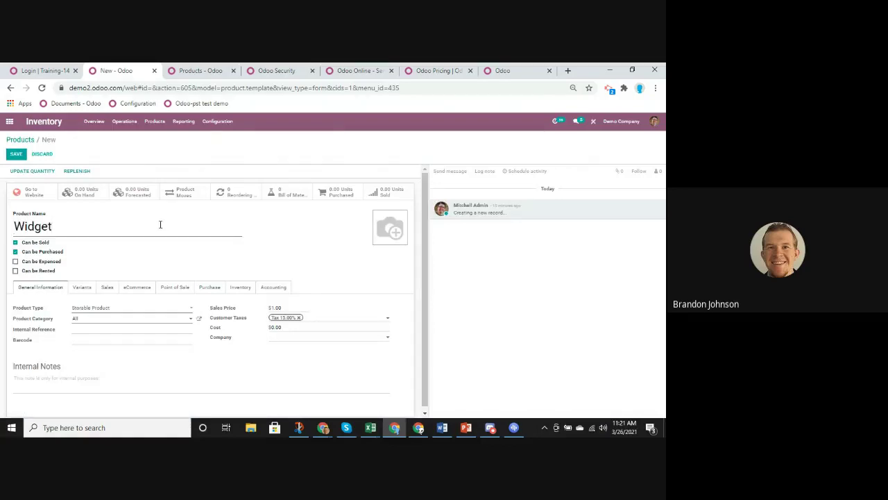
pyautogui.click(22, 156)
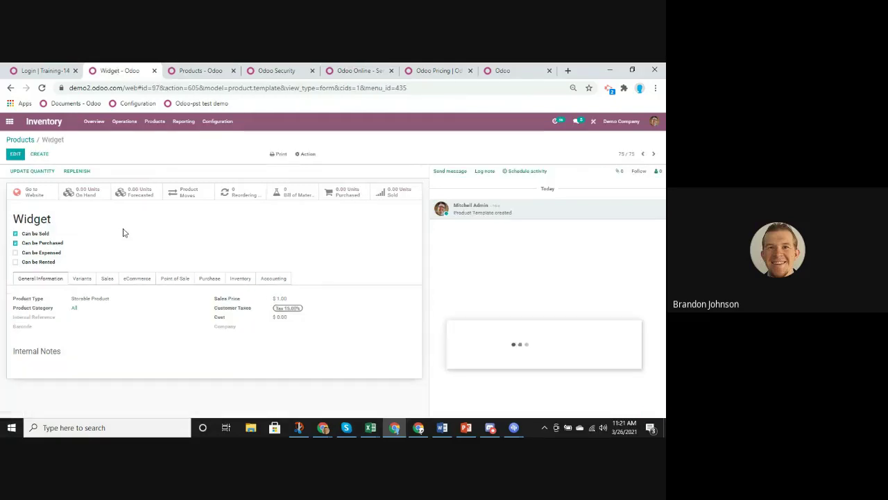
pyautogui.click(583, 376)
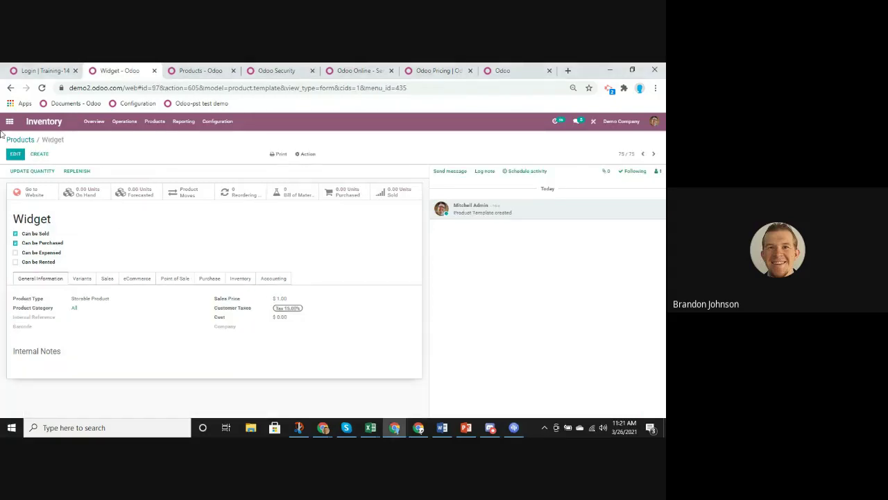
pyautogui.moveTo(11, 218); pyautogui.dragTo(87, 228)
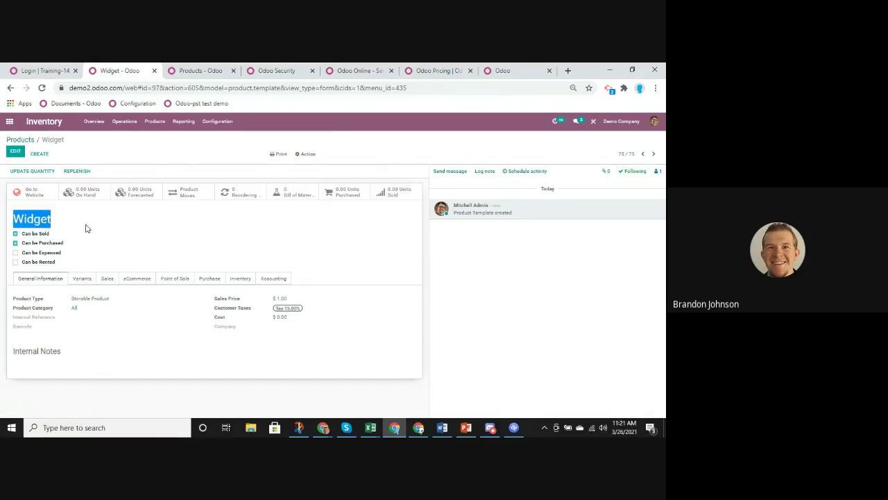
pyautogui.click(26, 142)
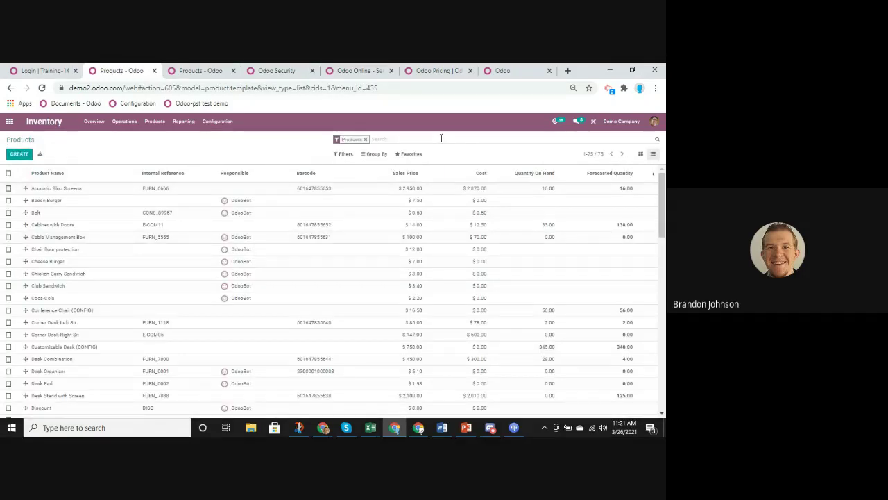
# Filter products by 'widget', select the Widget record and open its Action menu
pyautogui.write('widget')
pyautogui.press('Return')
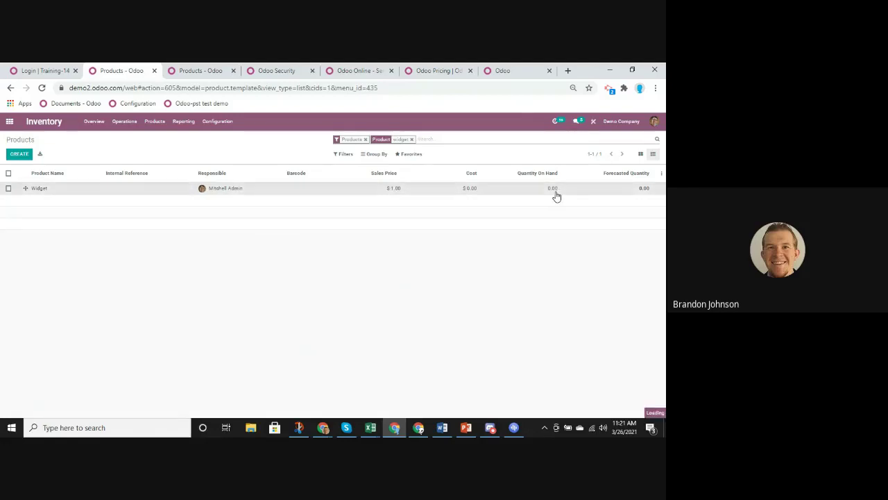
pyautogui.click(554, 193)
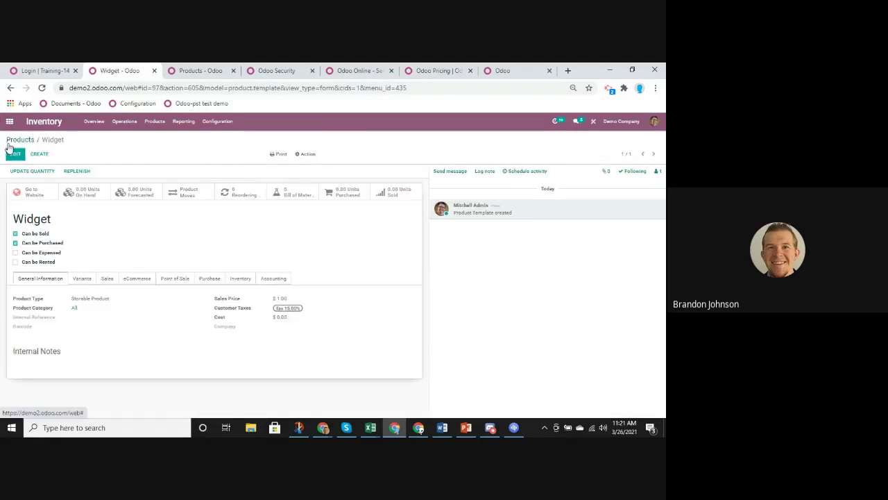
pyautogui.click(19, 140)
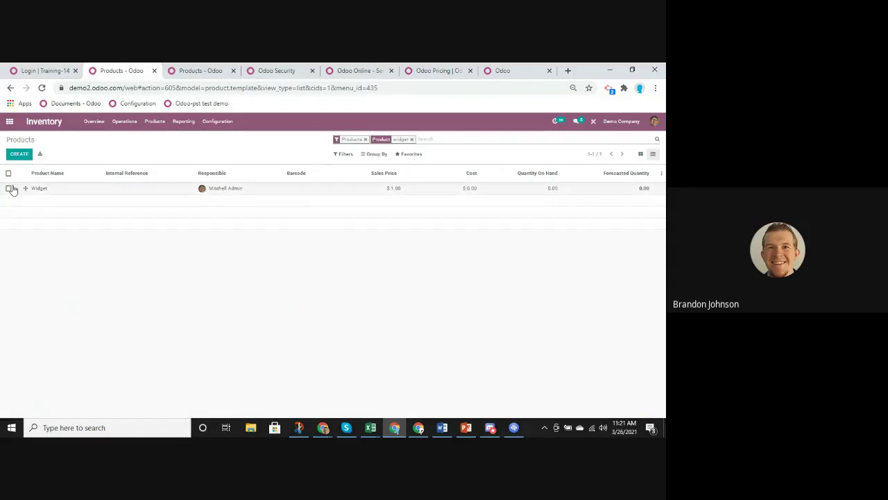
pyautogui.click(8, 189)
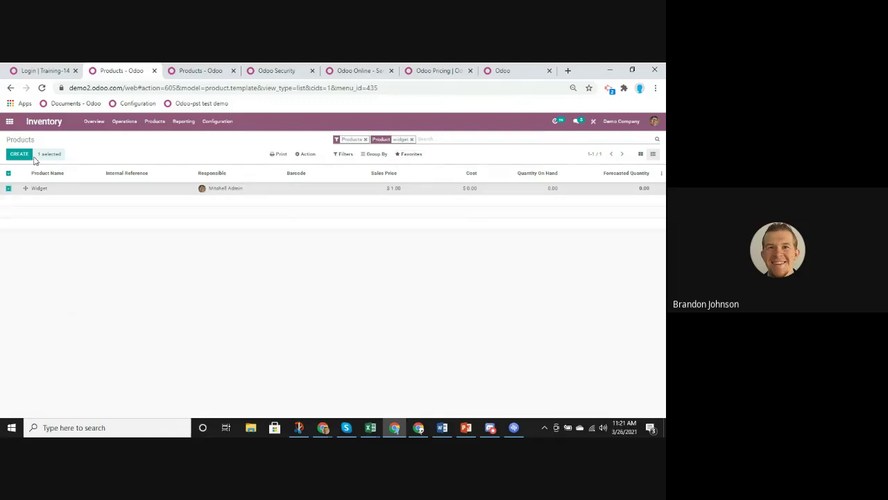
pyautogui.click(305, 153)
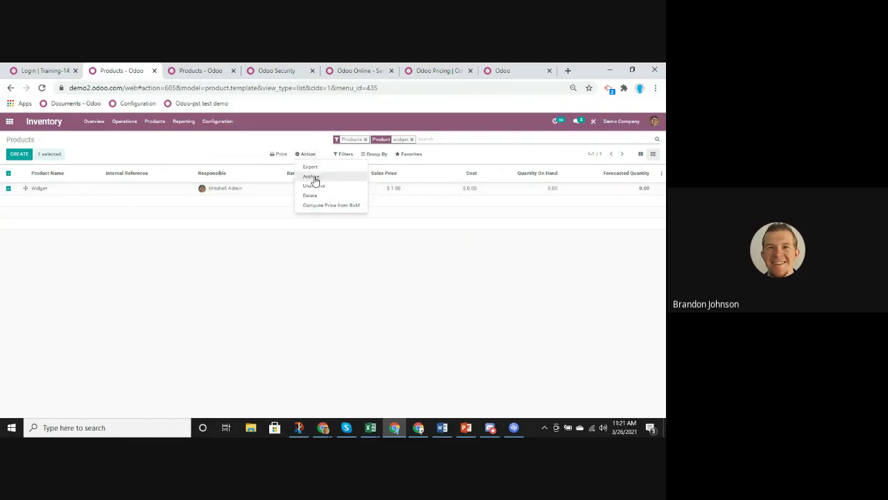
# Export only Widget's Name, Sales Price and Cost as import-compatible XLSX, and open it
pyautogui.click(310, 167)
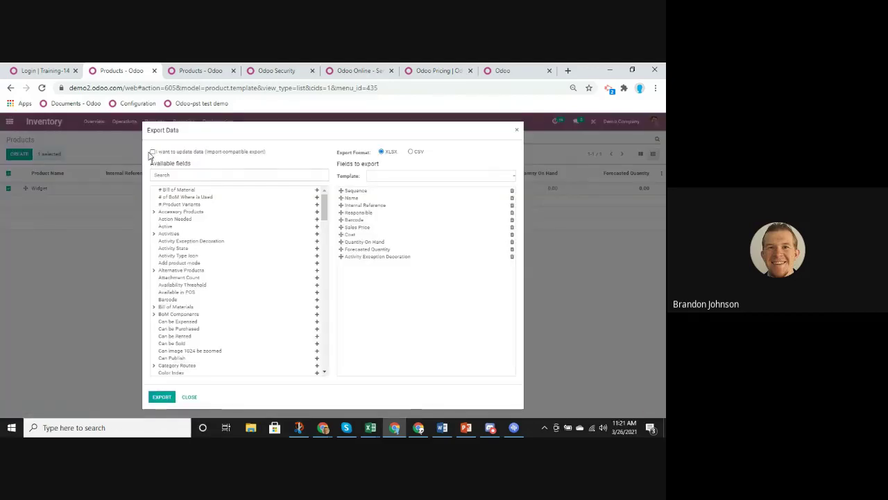
pyautogui.click(153, 152)
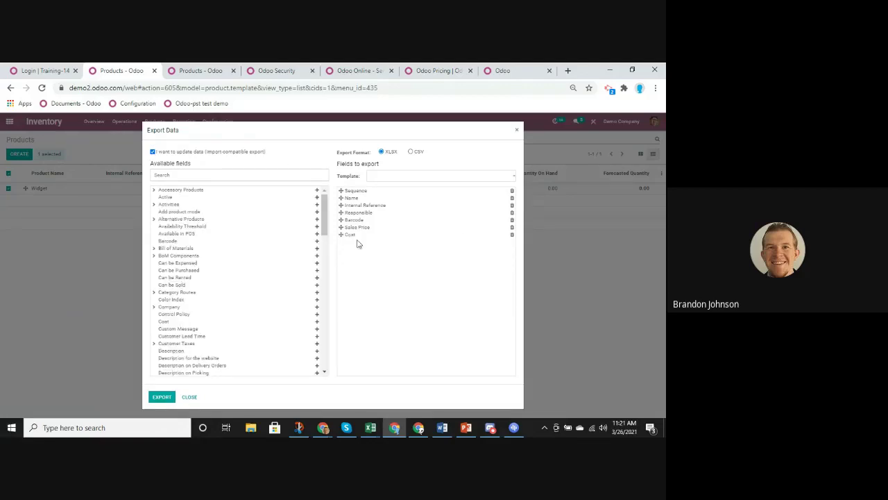
pyautogui.click(512, 219)
pyautogui.click(512, 212)
pyautogui.click(512, 206)
pyautogui.click(512, 191)
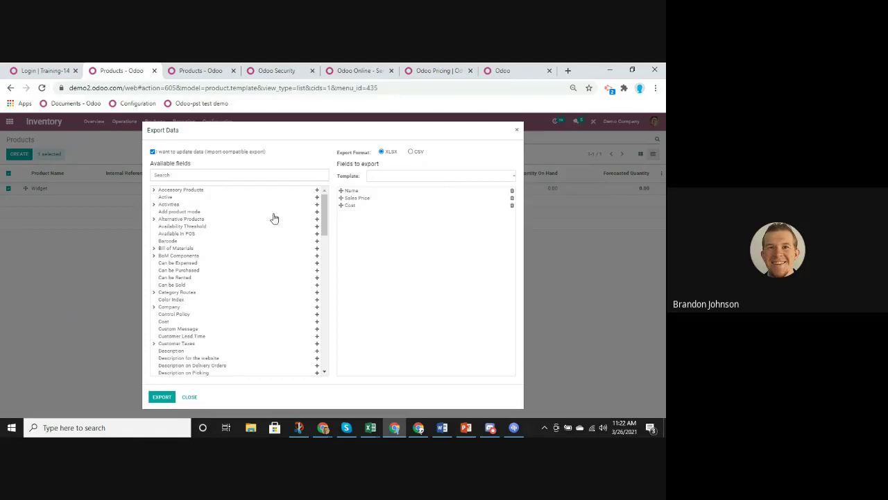
pyautogui.scroll(-3, 271, 229)
pyautogui.moveTo(324, 239); pyautogui.dragTo(318, 177)
pyautogui.click(161, 399)
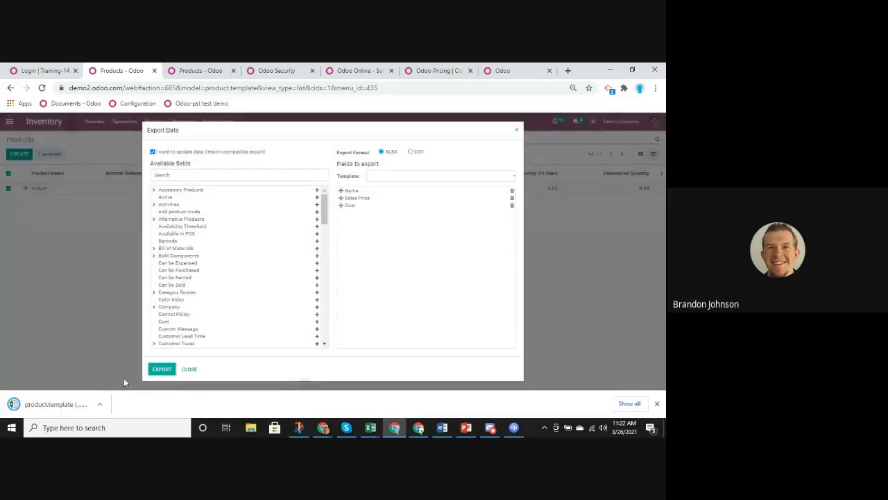
pyautogui.click(42, 404)
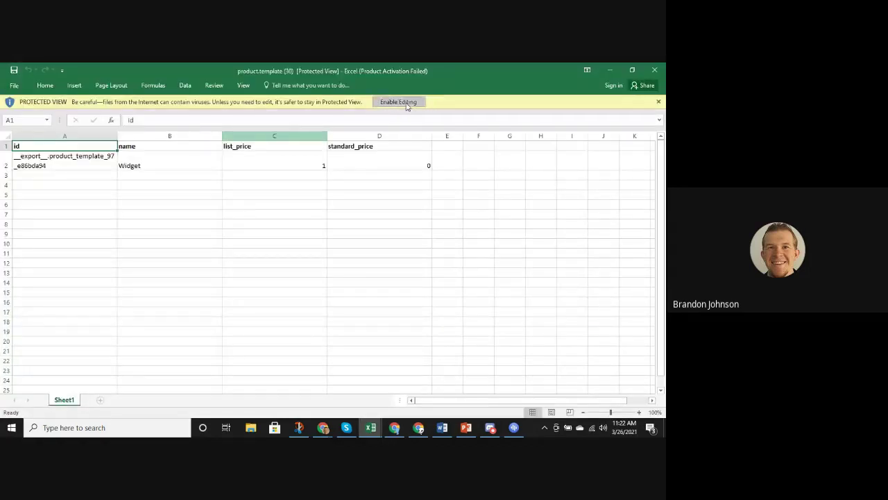
# Enable editing and enter standard_price 50 in D2 and list_price 100 in C2
pyautogui.click(407, 104)
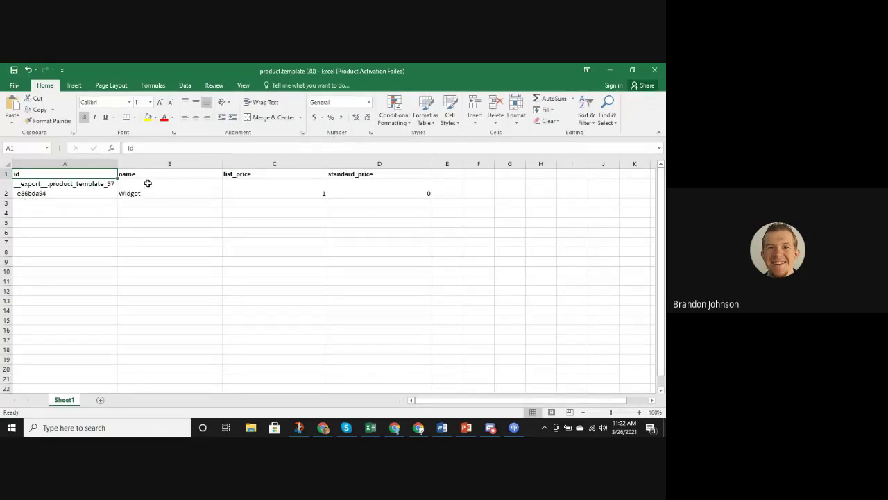
pyautogui.click(294, 189)
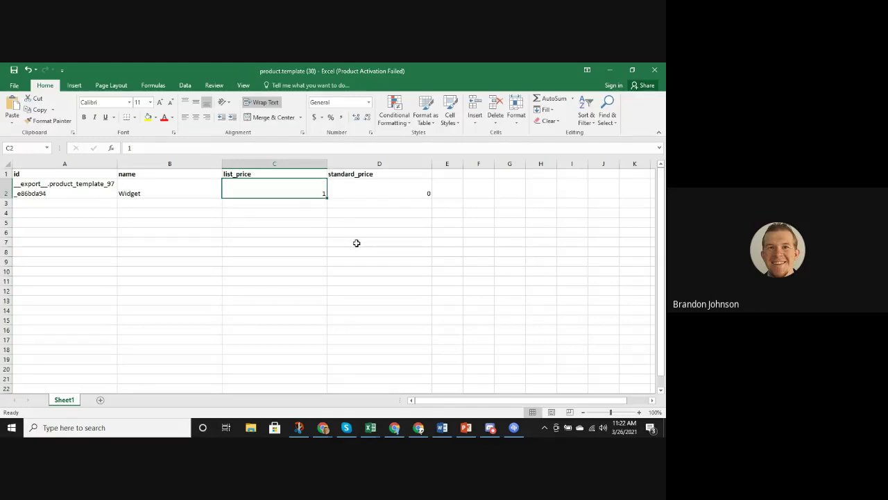
pyautogui.click(358, 196)
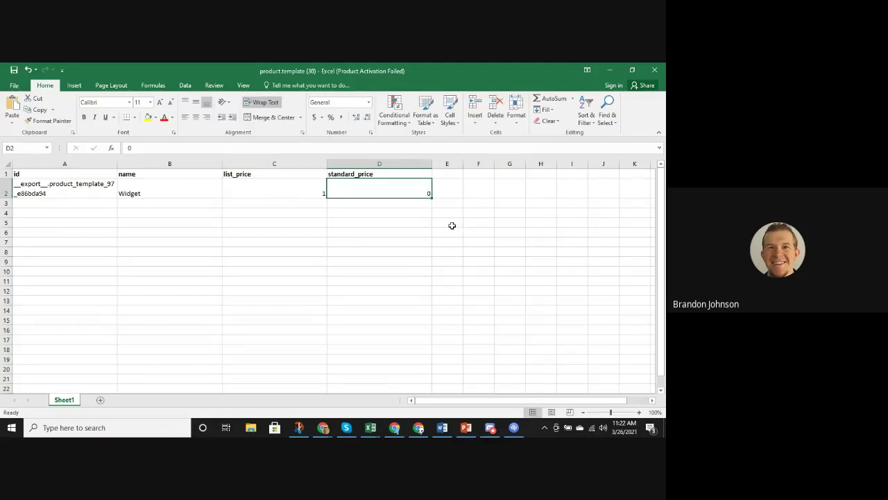
pyautogui.write('50')
pyautogui.click(283, 193)
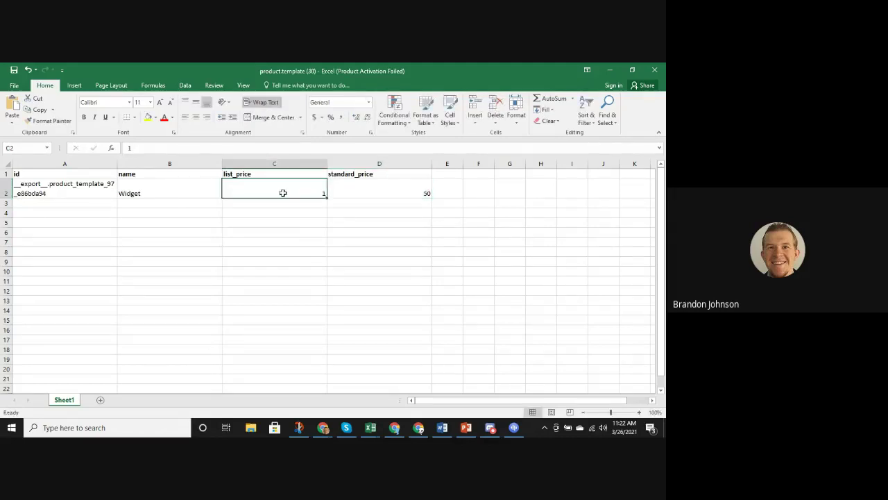
pyautogui.write('100')
pyautogui.click(163, 207)
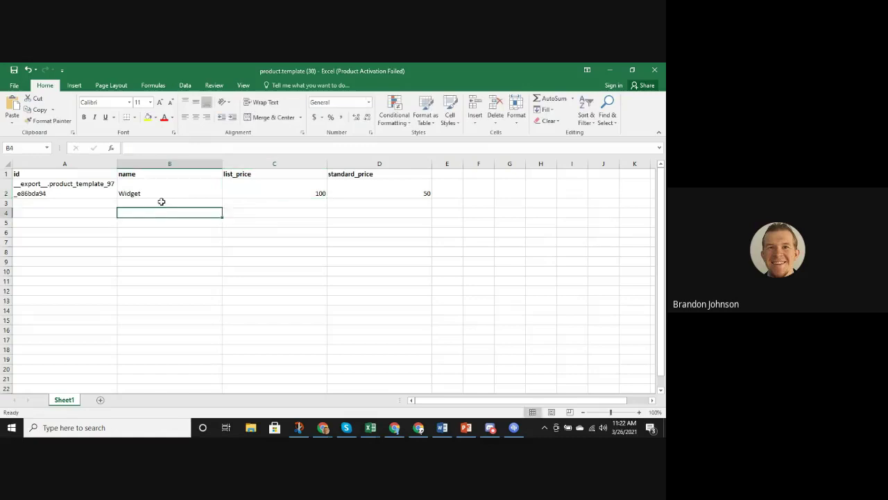
pyautogui.click(161, 197)
# Add rows named Widget 1, Widget 2 and Widget 3 beneath Widget
pyautogui.moveTo(224, 200); pyautogui.dragTo(224, 208)
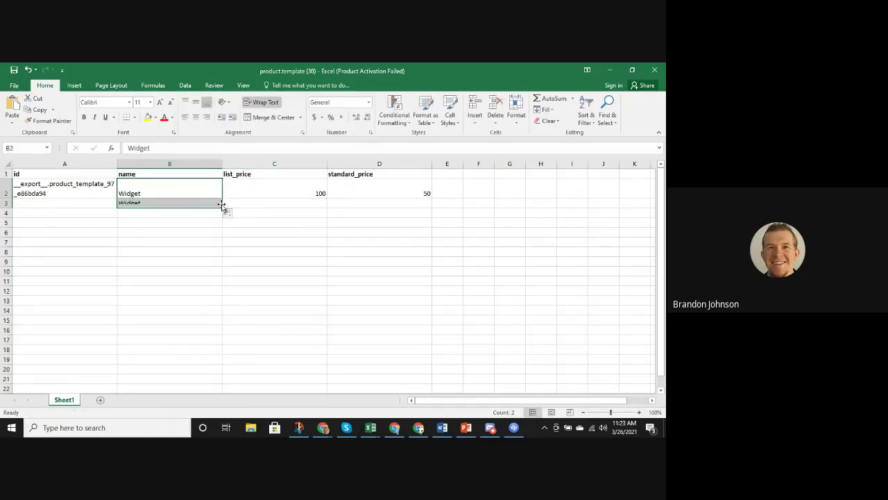
pyautogui.click(155, 202)
pyautogui.doubleClick(161, 203)
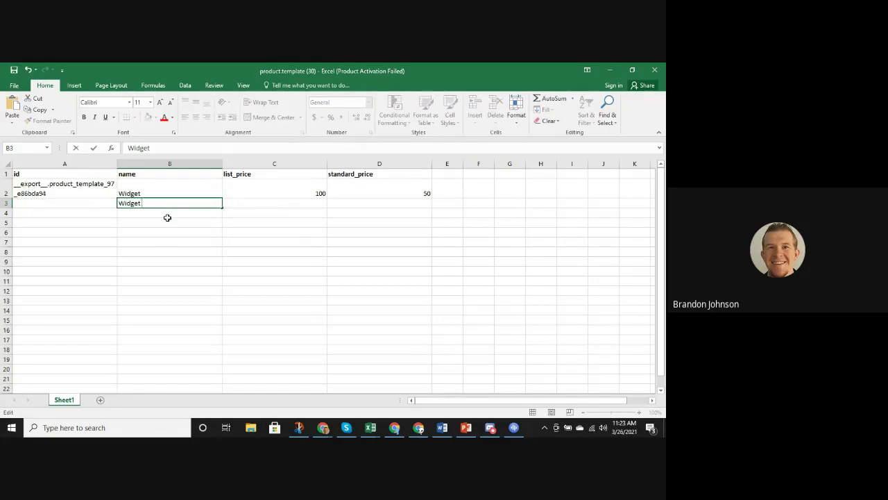
pyautogui.write('1')
pyautogui.click(221, 206)
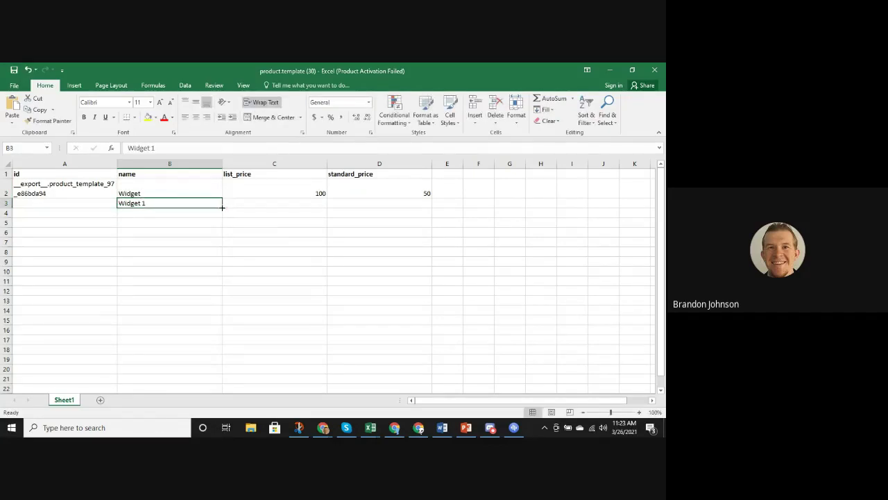
pyautogui.moveTo(222, 207); pyautogui.dragTo(222, 224)
pyautogui.click(185, 221)
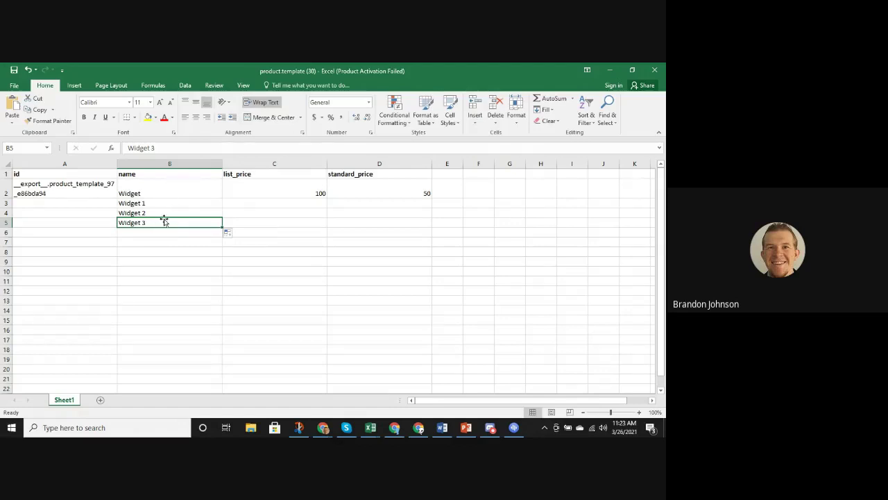
# Fill list prices 150, 200 and 250 for Widget 1–3
pyautogui.click(277, 193)
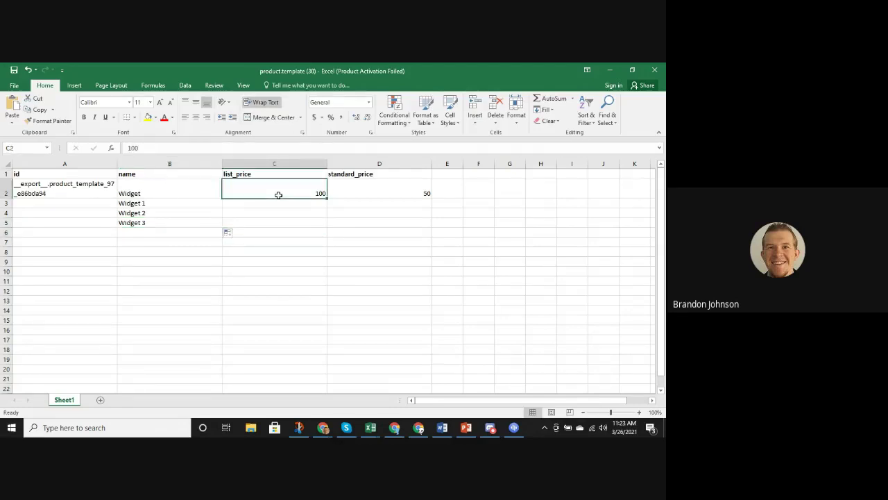
pyautogui.moveTo(324, 198); pyautogui.dragTo(324, 224)
pyautogui.click(317, 201)
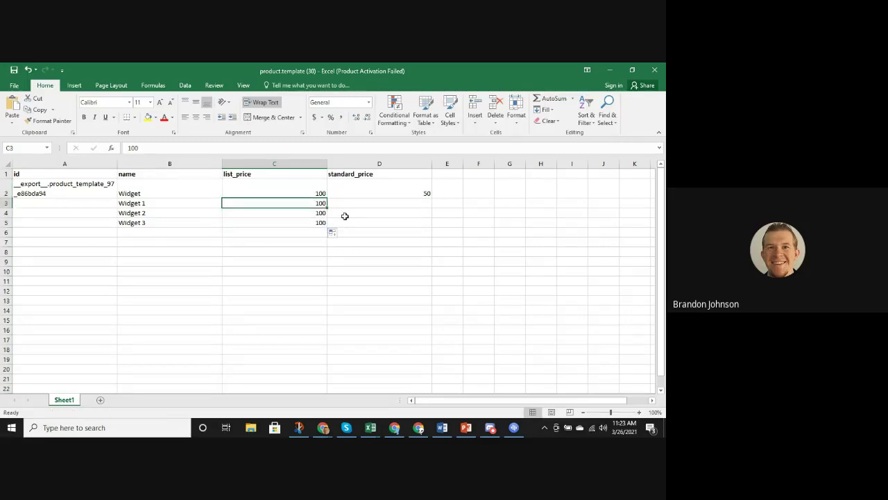
pyautogui.write('15')
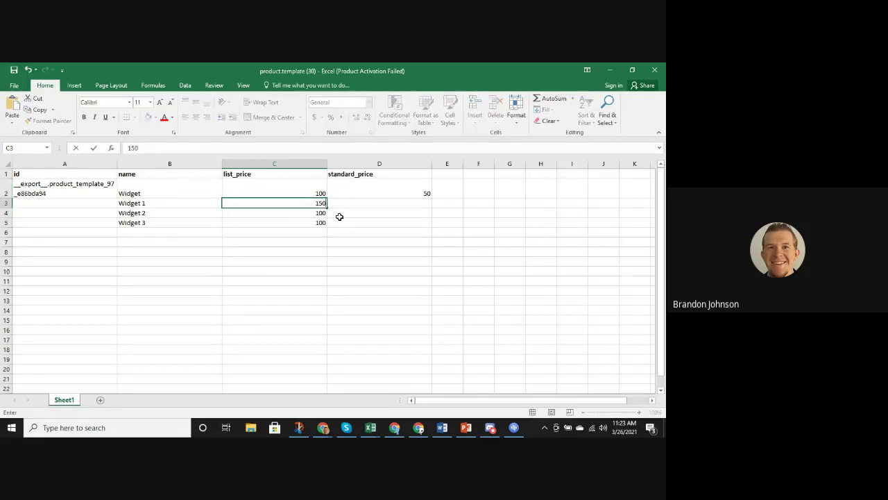
pyautogui.write('0')
pyautogui.moveTo(319, 192); pyautogui.dragTo(331, 224)
pyautogui.click(392, 224)
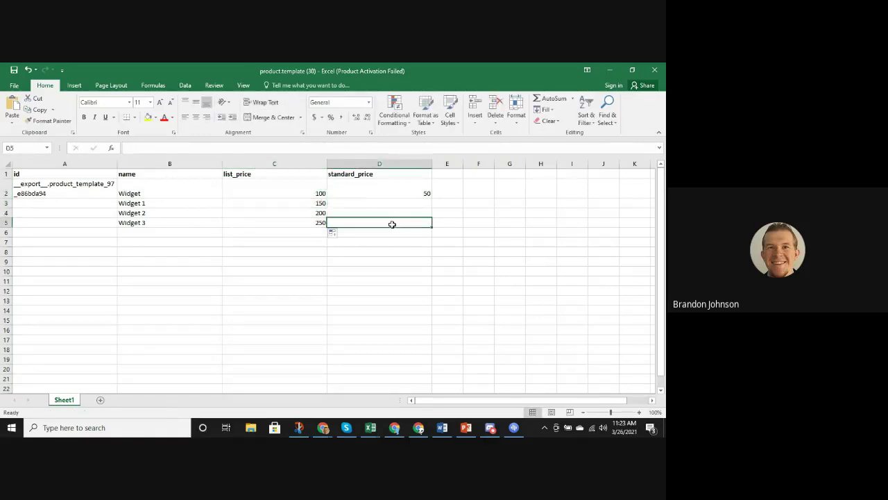
# Fill costs 100, 150 and 200 for Widget 1–3
pyautogui.click(421, 192)
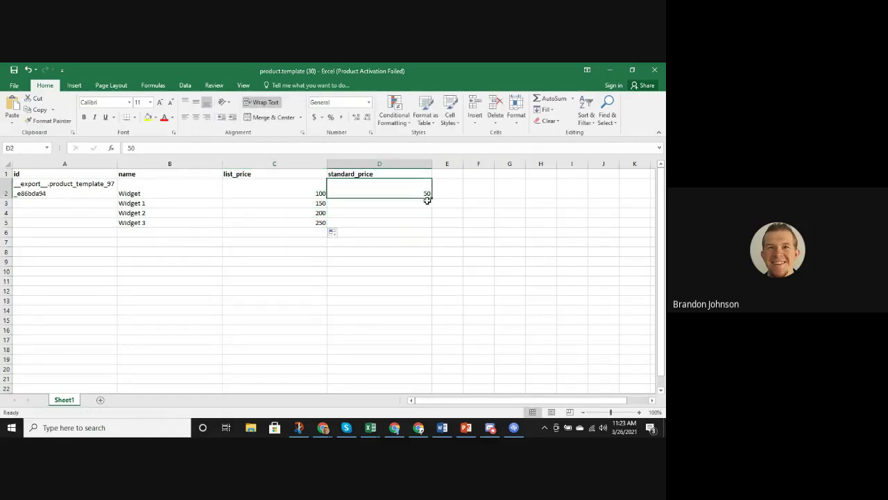
pyautogui.click(430, 204)
pyautogui.write('100')
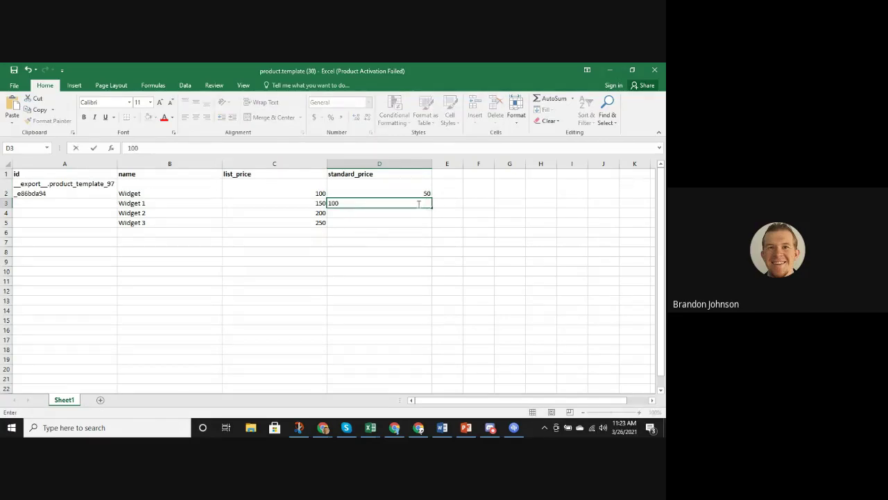
pyautogui.click(414, 233)
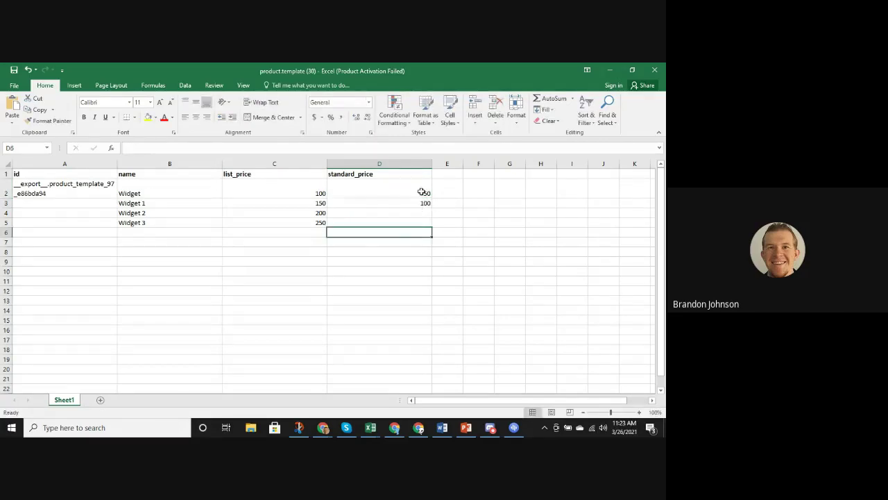
pyautogui.moveTo(421, 192); pyautogui.dragTo(429, 230)
pyautogui.click(363, 272)
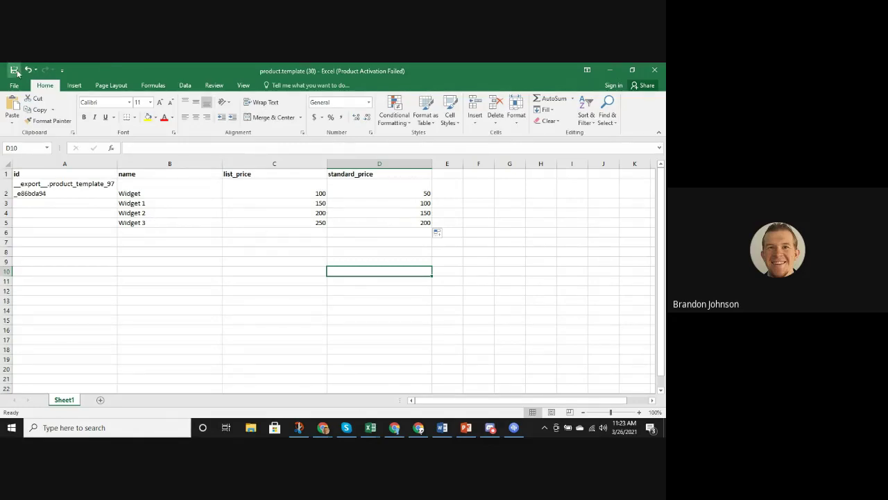
pyautogui.click(610, 70)
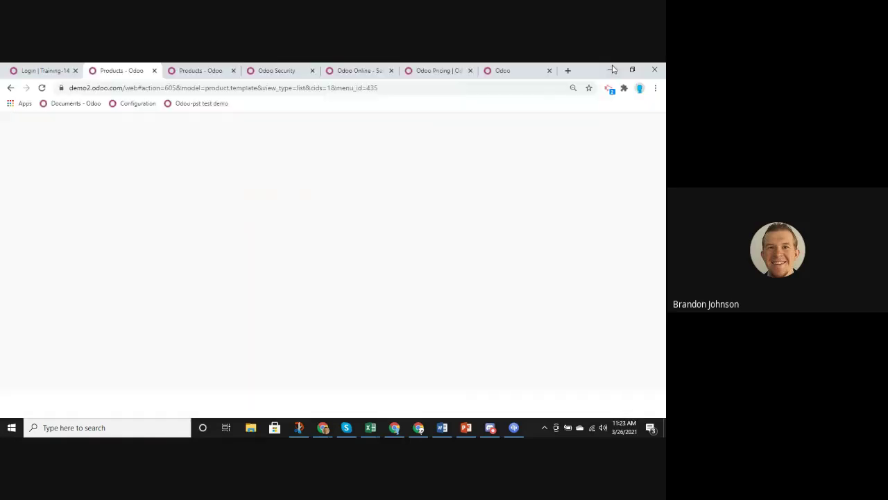
# Load product.template (30) from Downloads into a product import to preview its column mapping
pyautogui.click(517, 132)
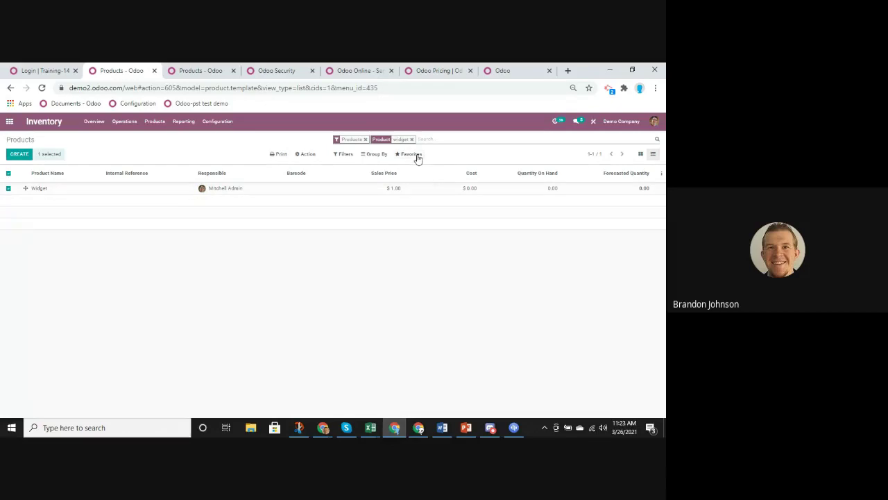
pyautogui.click(411, 154)
pyautogui.click(421, 181)
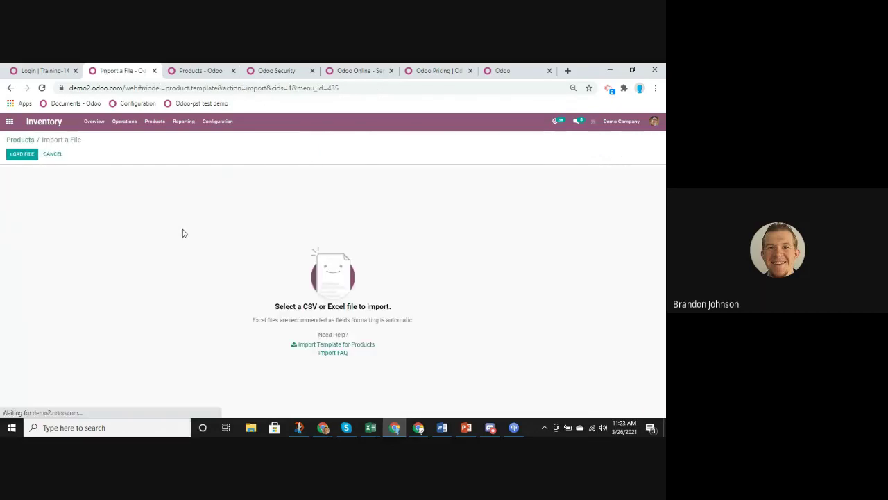
pyautogui.click(22, 153)
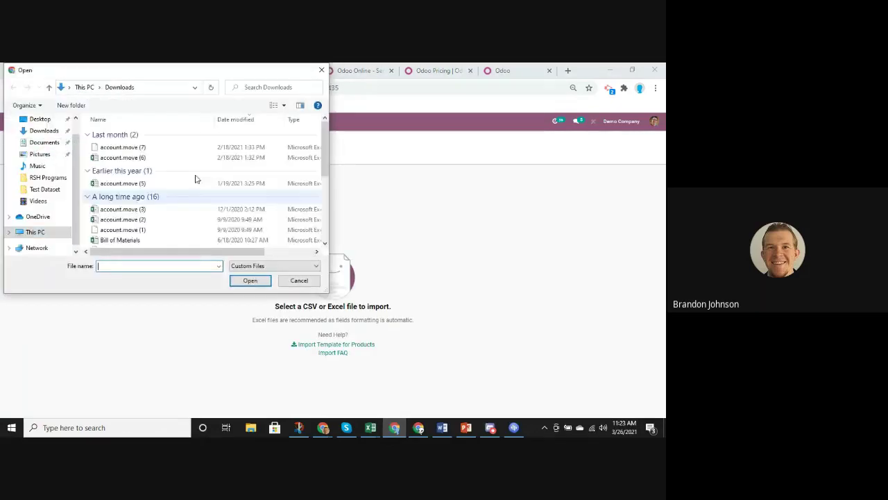
pyautogui.click(130, 148)
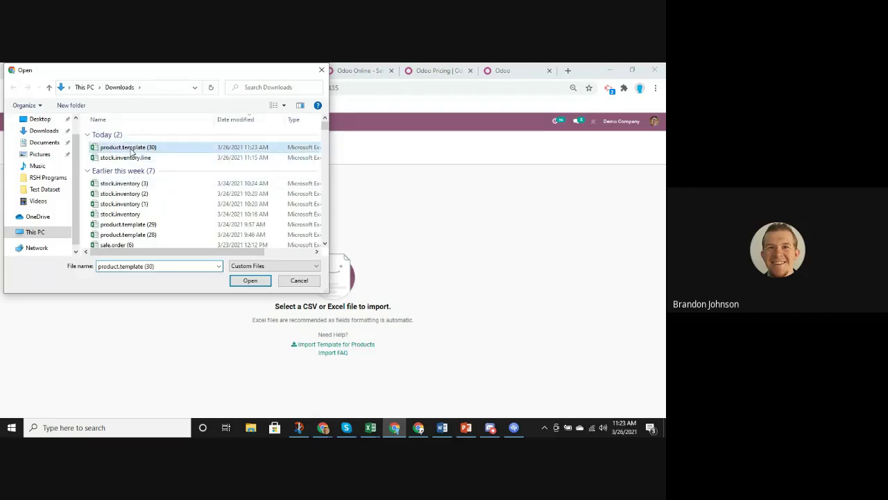
pyautogui.click(250, 281)
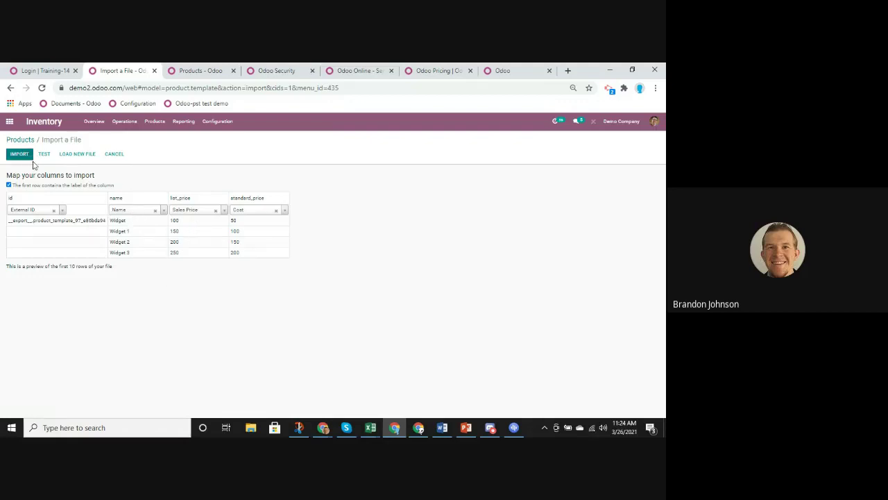
# Test and import the four widget records, then clear the widget search filter
pyautogui.click(43, 153)
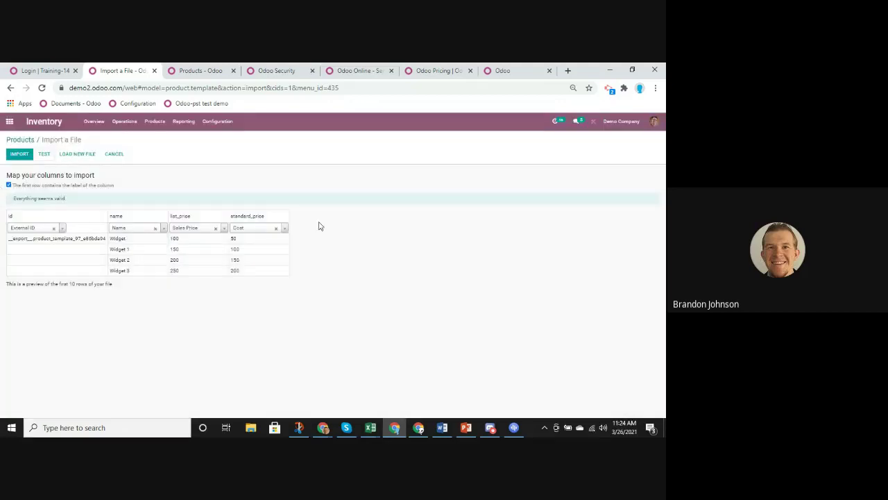
pyautogui.click(21, 154)
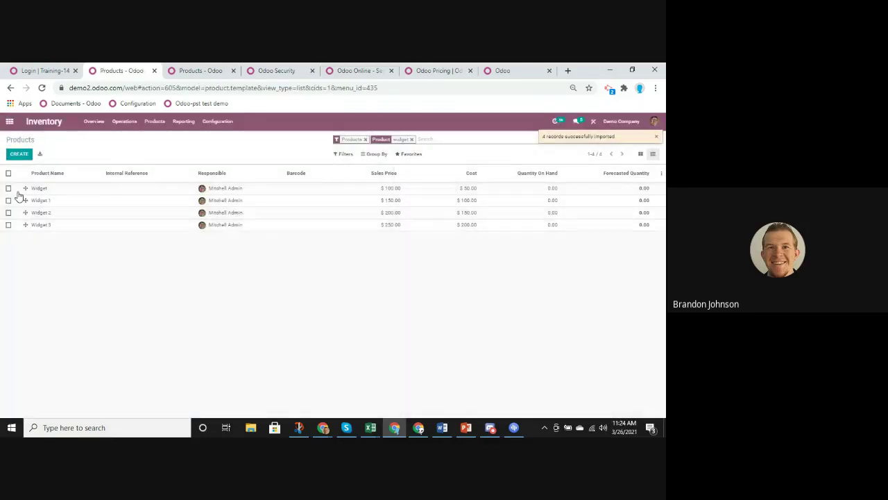
pyautogui.click(412, 140)
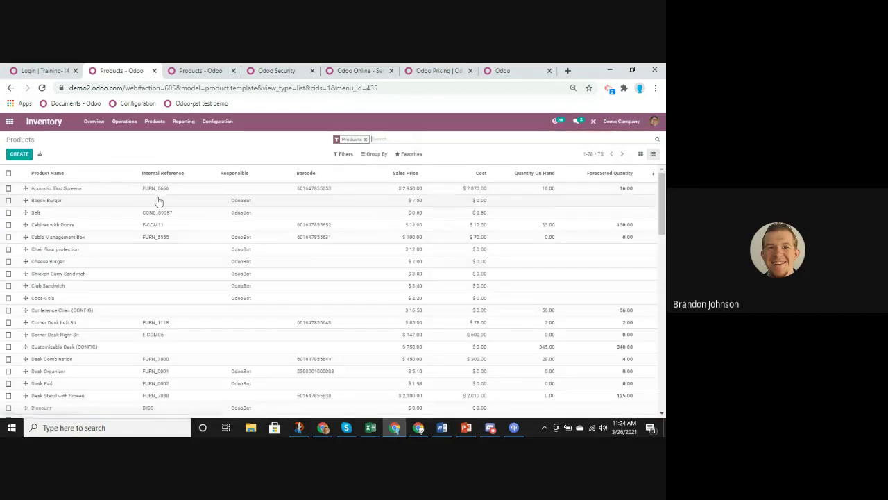
# Scroll through all 78 products to check the widgets' new prices and costs
pyautogui.scroll(-10, 150, 309)
pyautogui.scroll(-3, 151, 309)
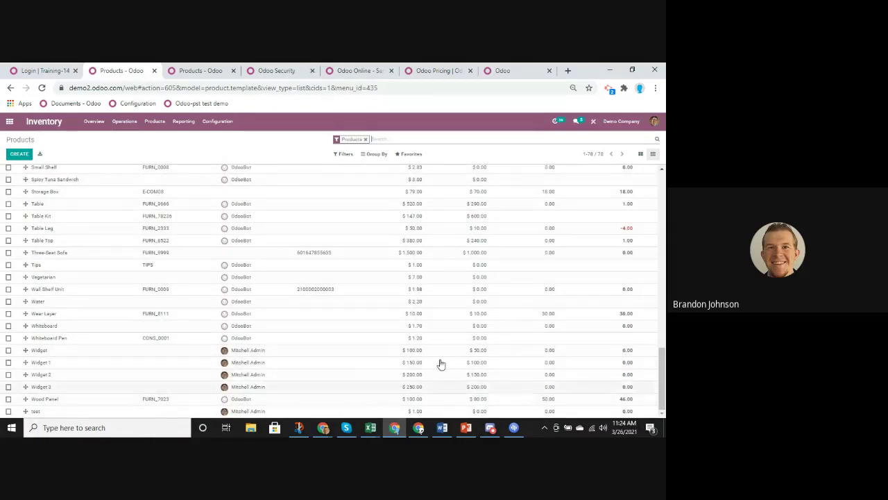
pyautogui.scroll(7, 437, 361)
pyautogui.scroll(10, 426, 334)
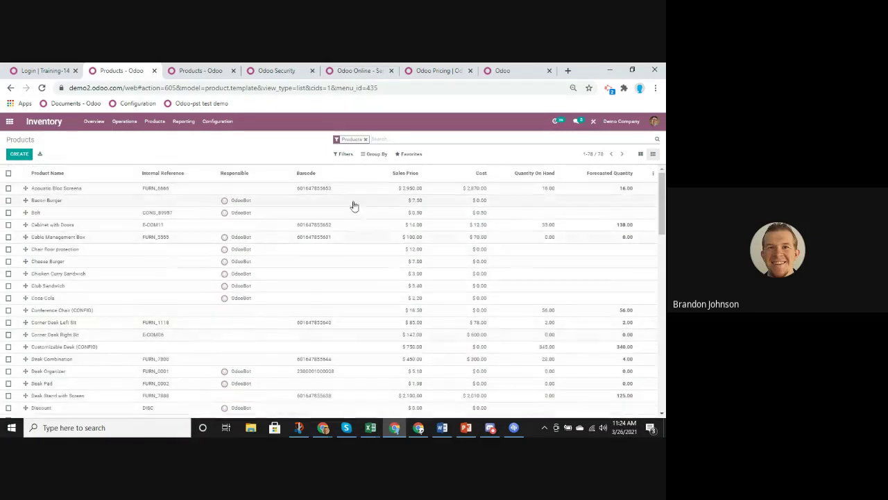
pyautogui.scroll(-10, 426, 312)
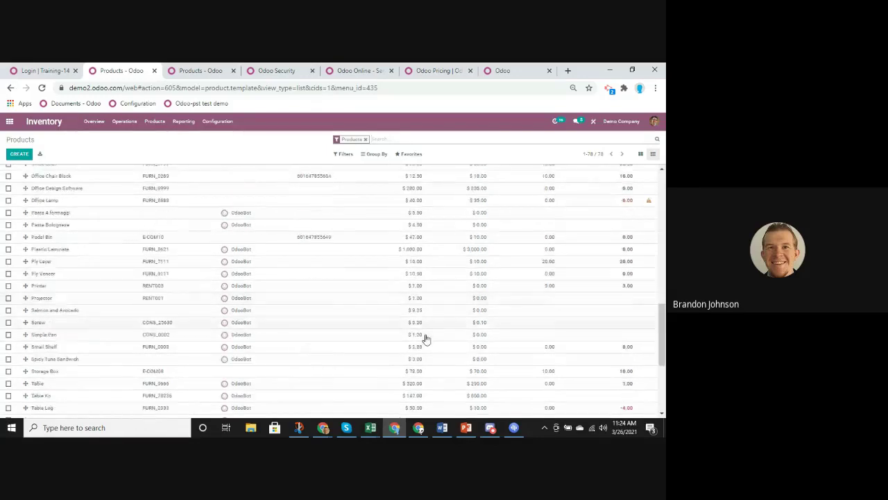
pyautogui.scroll(-3, 198, 298)
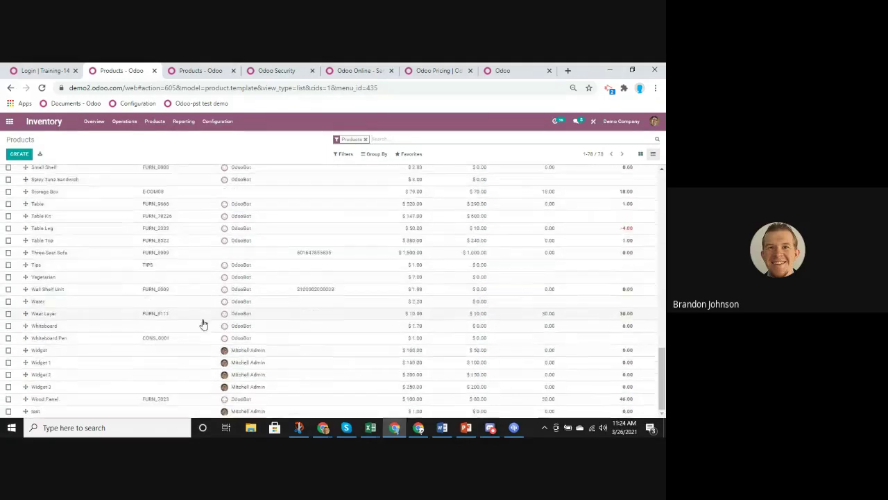
pyautogui.scroll(10, 548, 340)
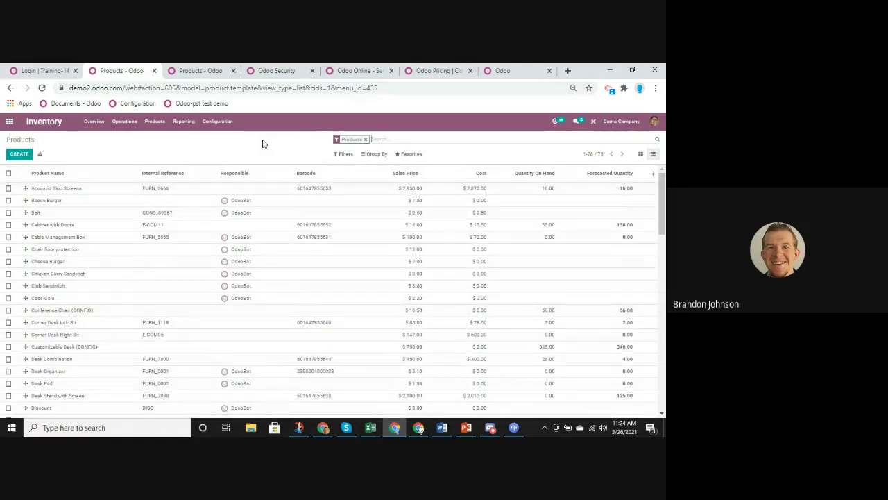
pyautogui.click(175, 125)
# Create the inventory adjustment 'Inventory' under Operations and start its count
pyautogui.moveTo(166, 124)
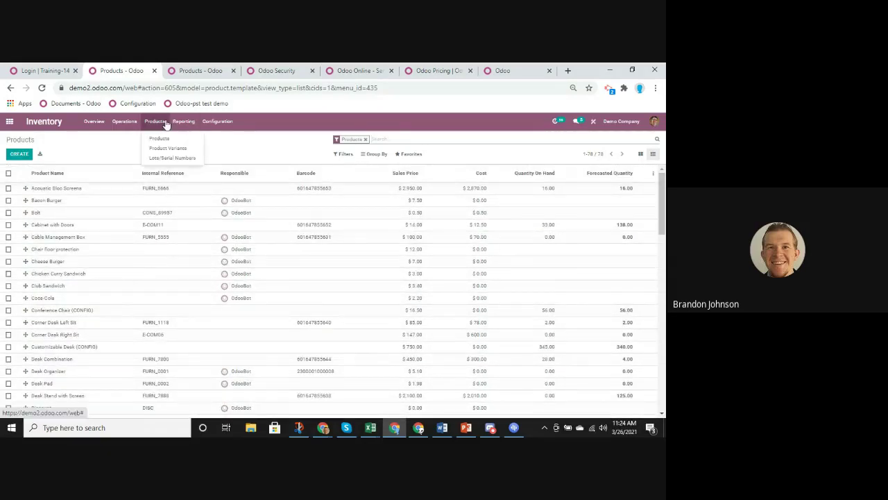
pyautogui.moveTo(124, 121)
pyautogui.click(122, 159)
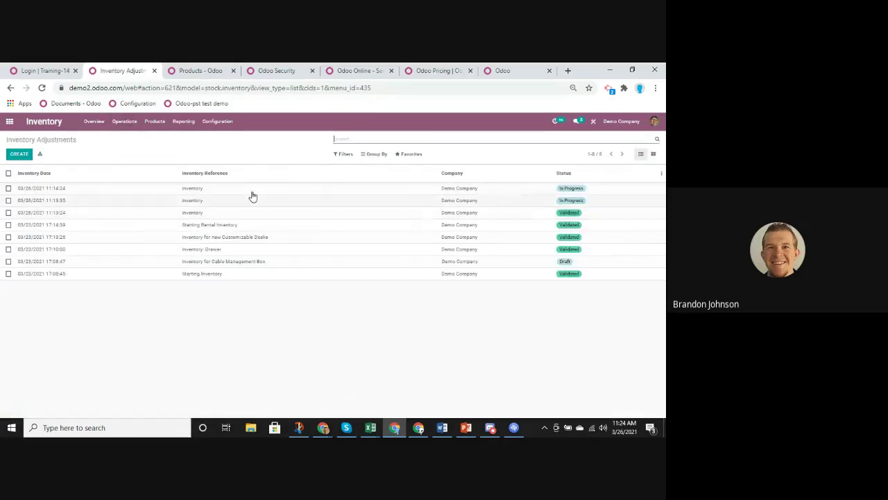
pyautogui.click(19, 154)
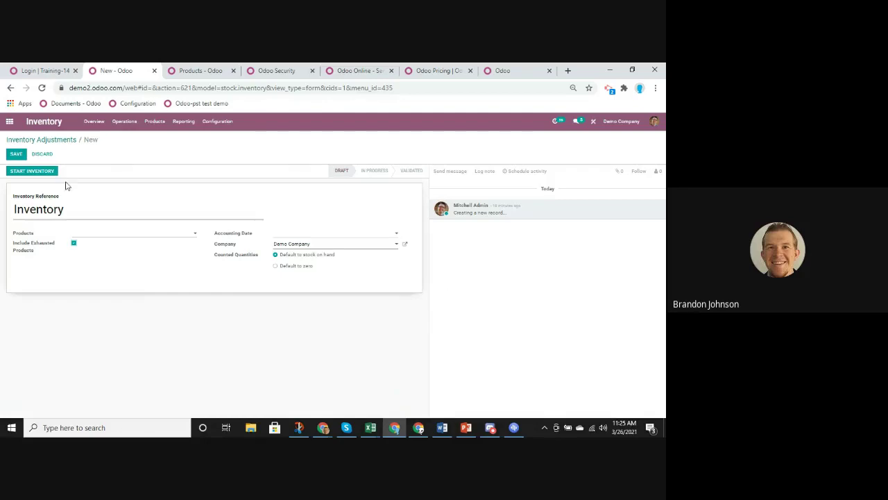
pyautogui.click(32, 172)
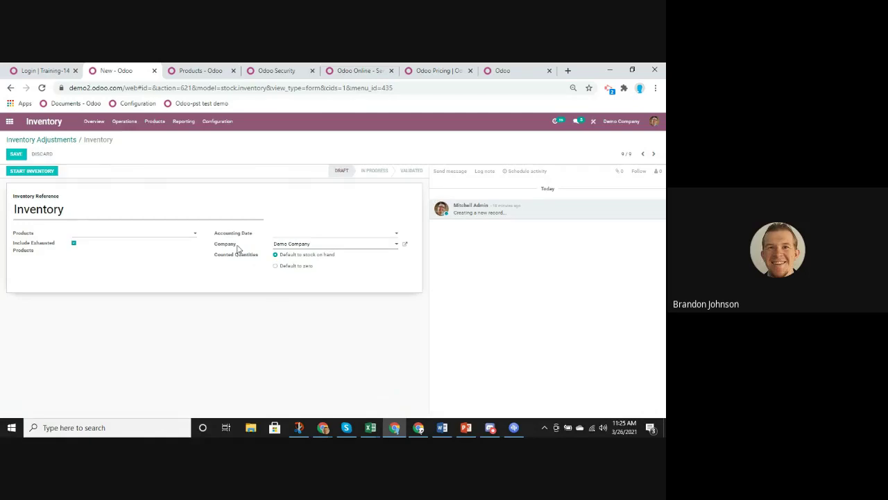
pyautogui.scroll(-7, 383, 368)
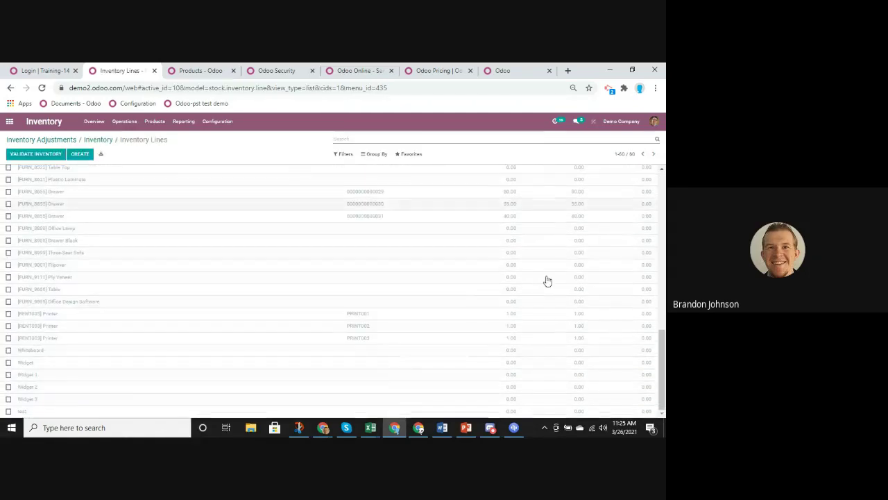
# Select all 60 inventory lines and start an export from the Action menu
pyautogui.scroll(10, 544, 298)
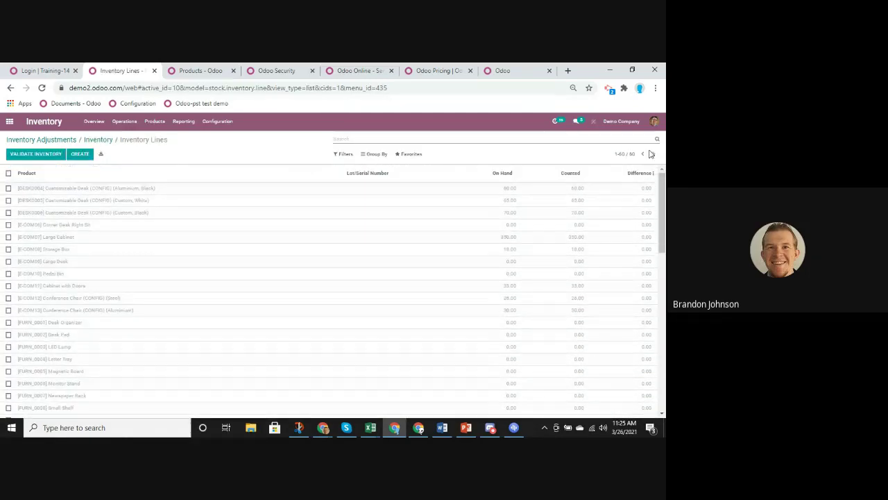
pyautogui.moveTo(663, 200); pyautogui.dragTo(665, 382)
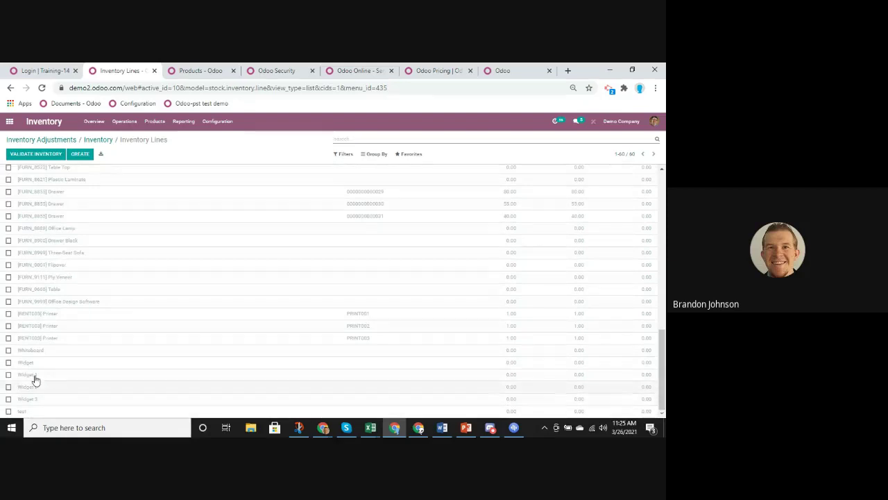
pyautogui.moveTo(662, 390); pyautogui.dragTo(660, 177)
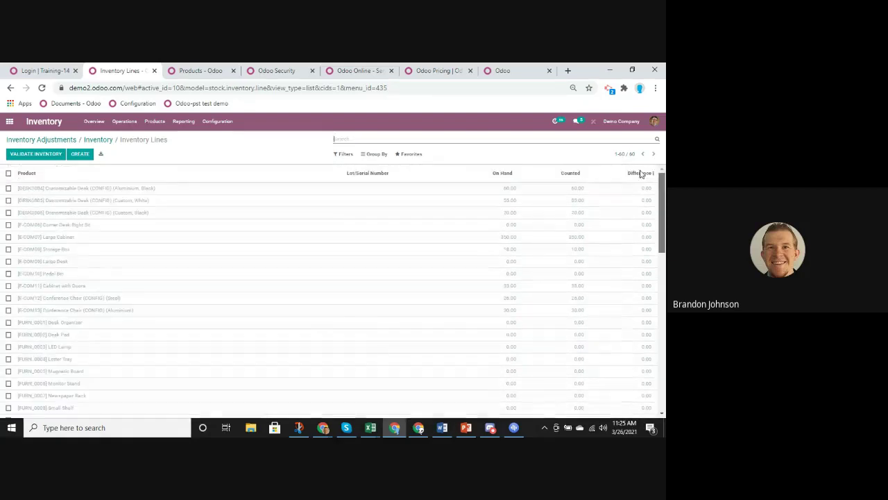
pyautogui.click(7, 173)
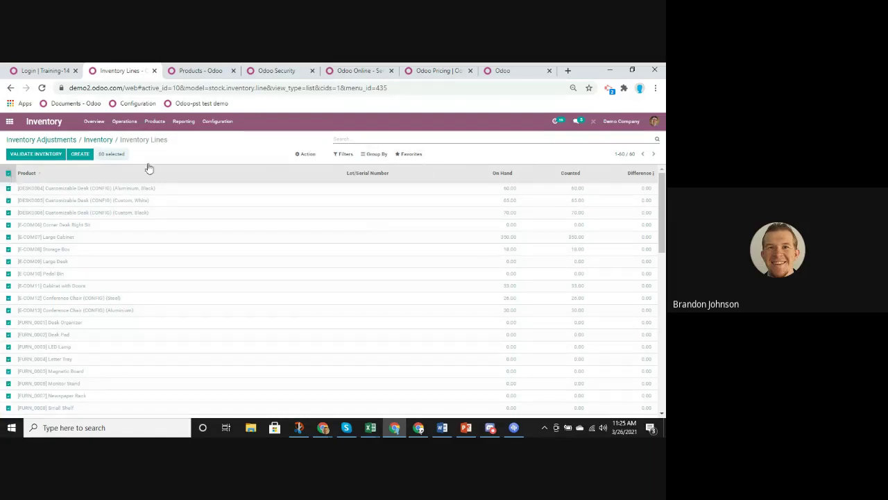
pyautogui.click(310, 156)
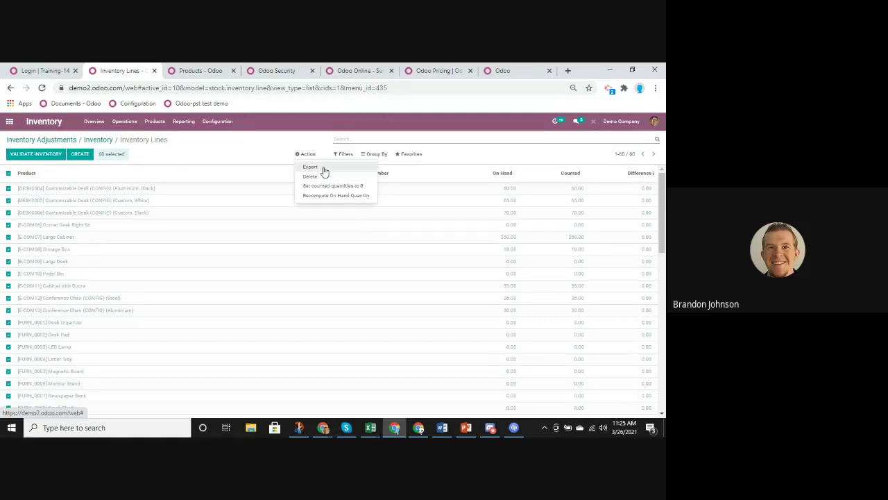
pyautogui.click(323, 173)
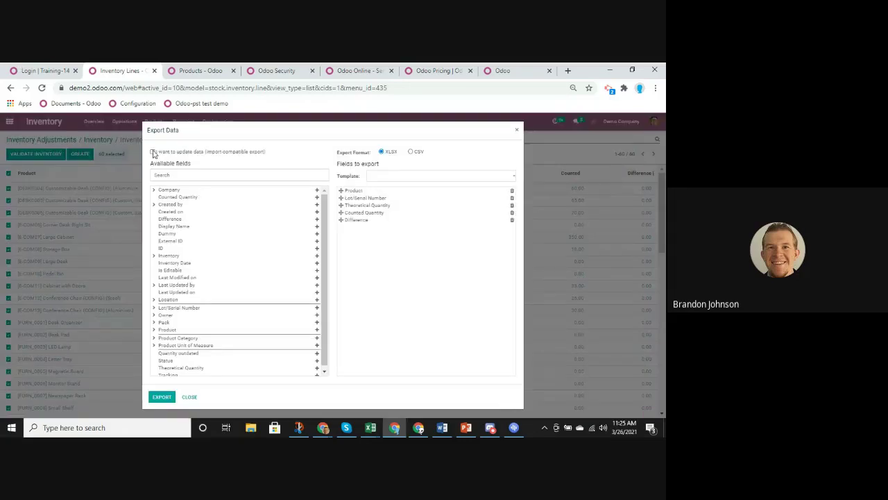
# Export only Product and Counted Quantity as an import-compatible XLSX, then open the downloaded file
pyautogui.click(153, 151)
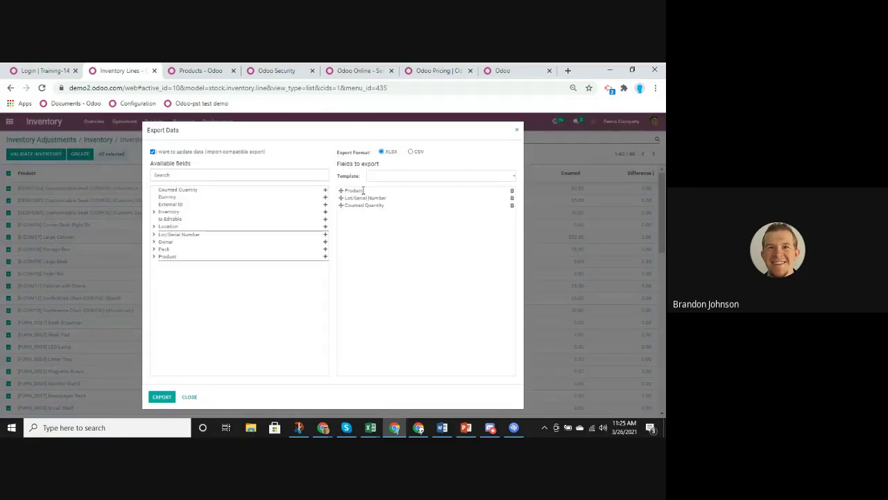
pyautogui.click(512, 199)
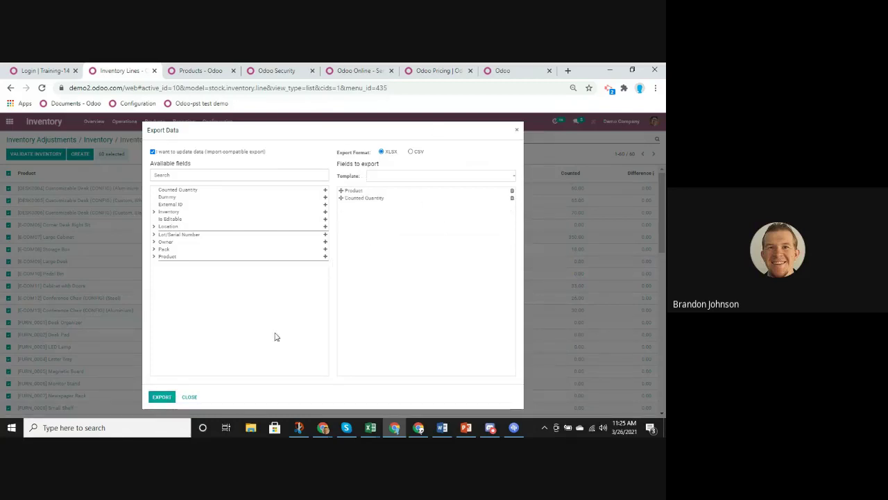
pyautogui.click(165, 397)
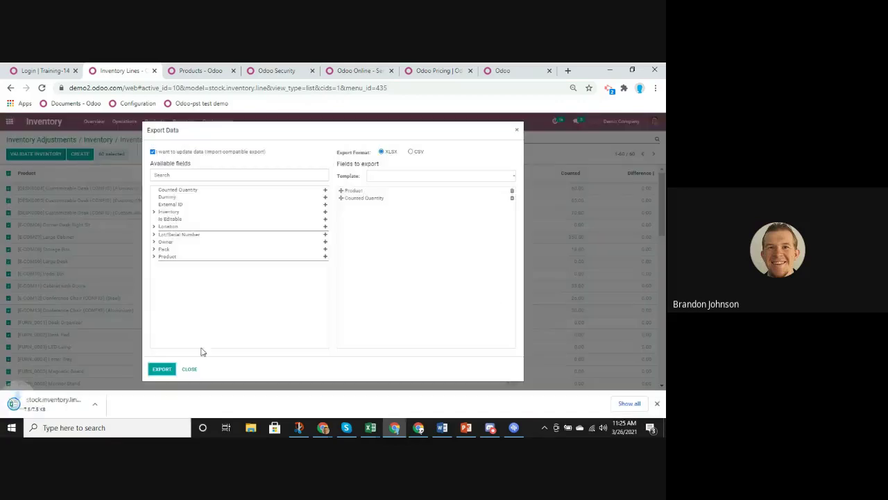
pyautogui.click(45, 403)
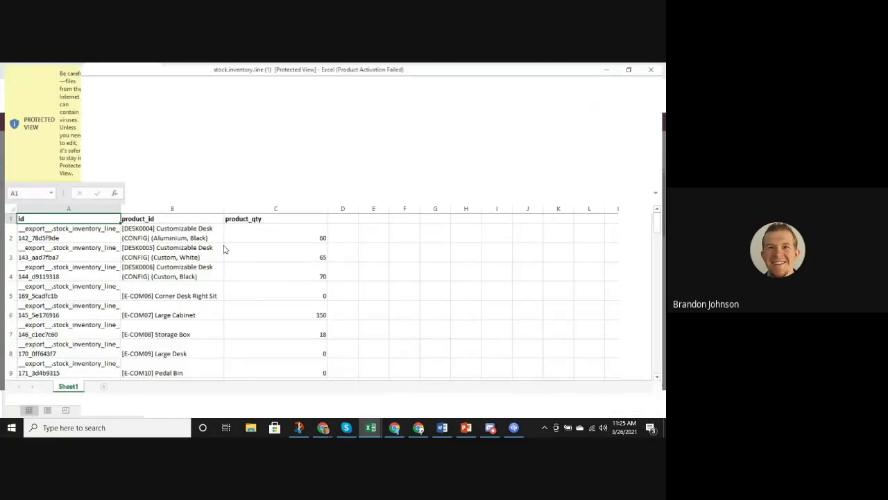
# Enable editing and set the Widget counted quantity to 50
pyautogui.click(399, 101)
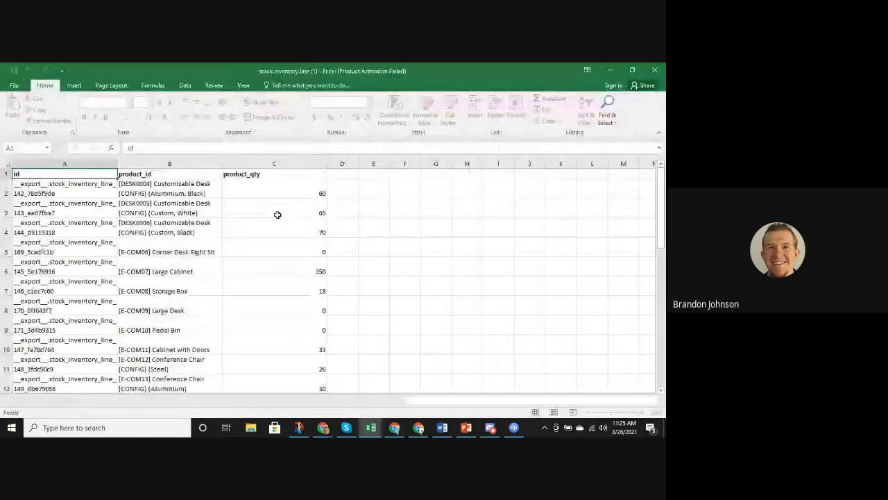
pyautogui.scroll(-5, 275, 248)
pyautogui.scroll(-20, 264, 257)
pyautogui.scroll(9, 271, 284)
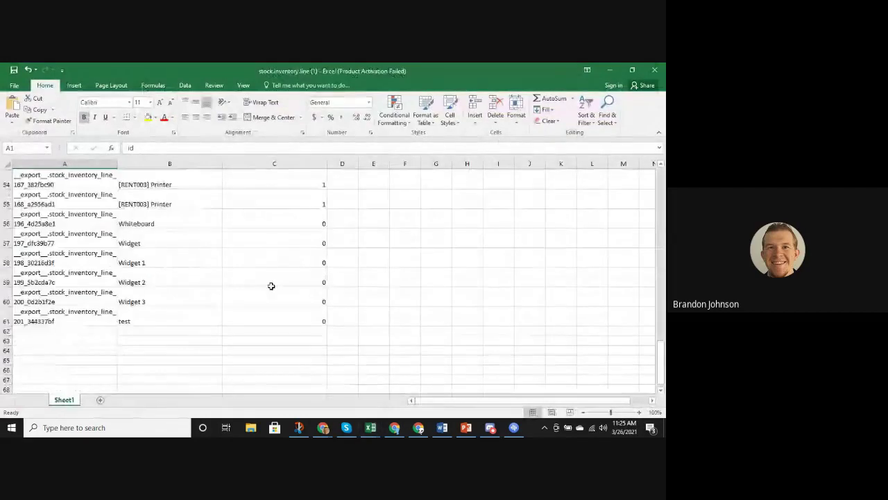
pyautogui.click(307, 282)
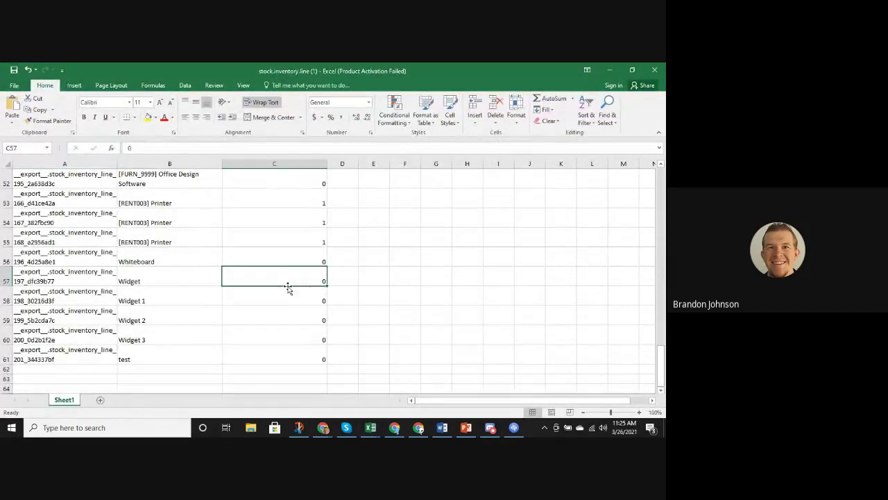
pyautogui.write('50')
pyautogui.press('Return')
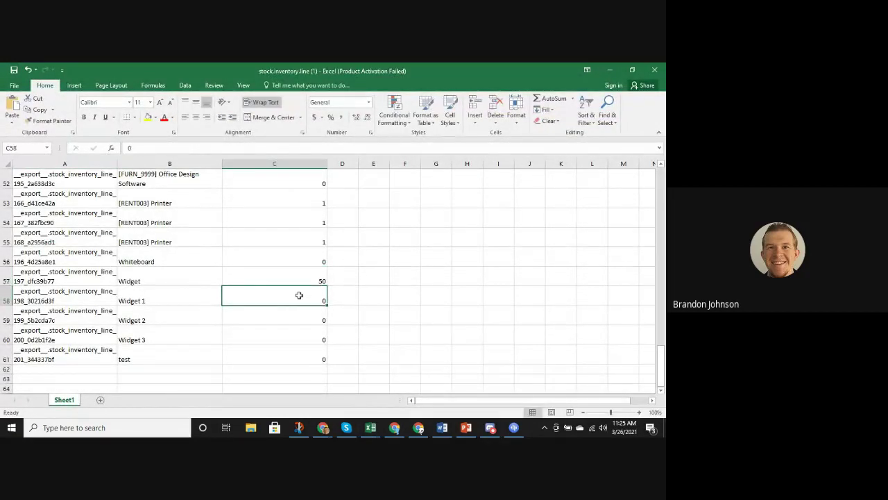
# Enter counted quantities 100, 250 and 600 for Widget 1–3, and 1 for test
pyautogui.write('100')
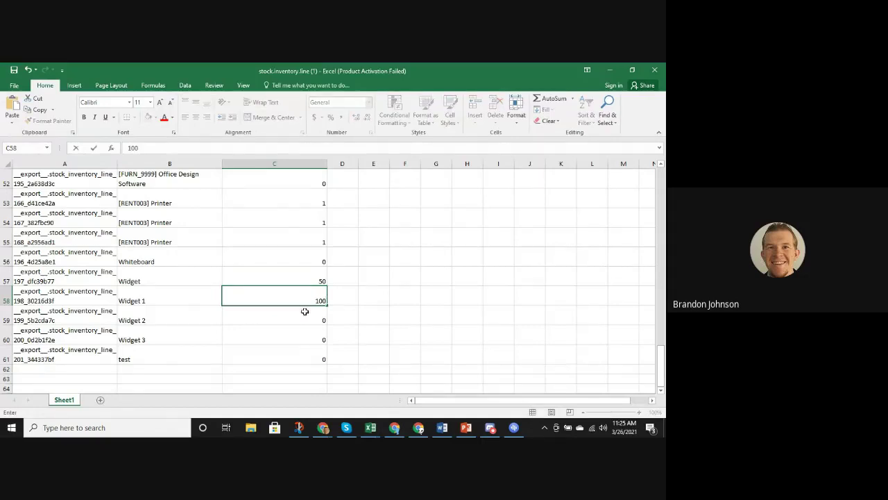
pyautogui.click(303, 319)
pyautogui.write('25')
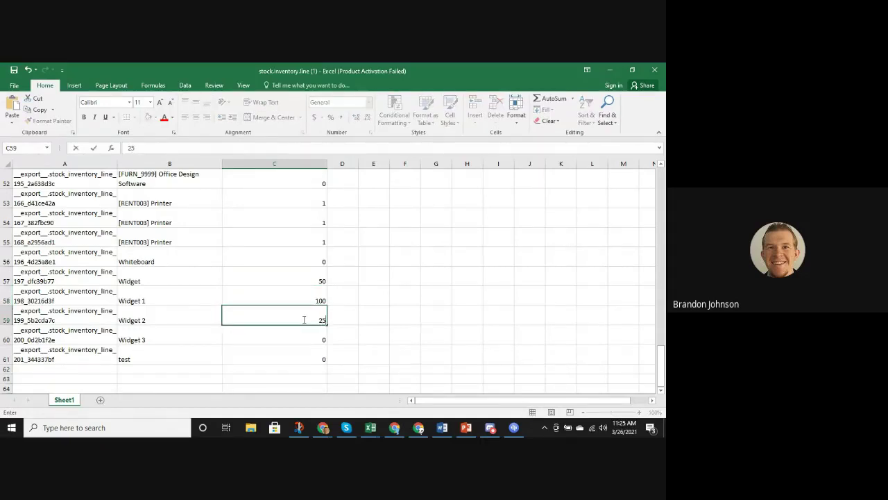
pyautogui.click(303, 339)
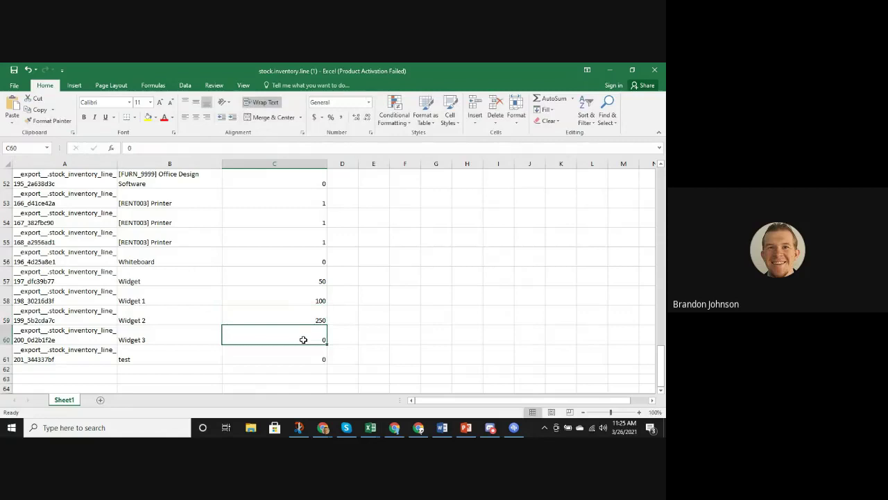
pyautogui.write('600')
pyautogui.click(302, 361)
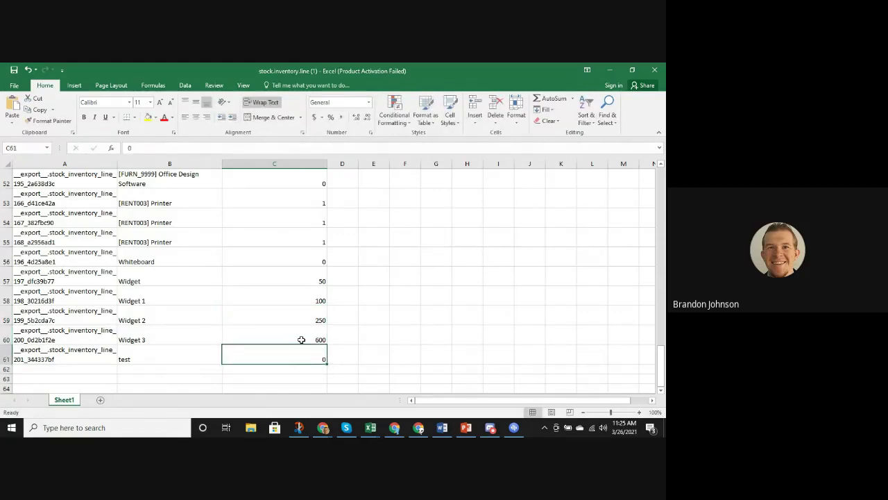
pyautogui.write('1')
pyautogui.click(340, 331)
# Review the edited quantities in the sheet and minimize Excel
pyautogui.scroll(4, 340, 327)
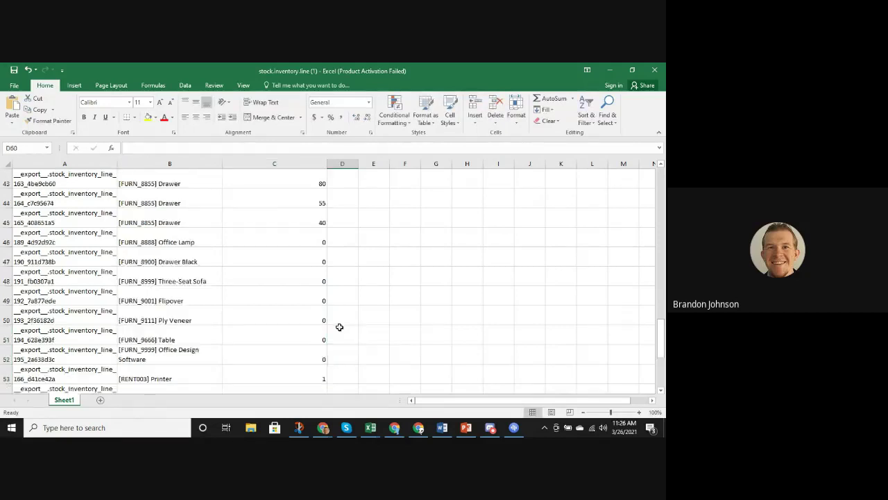
pyautogui.scroll(-3, 334, 323)
pyautogui.click(270, 319)
pyautogui.scroll(-5, 416, 264)
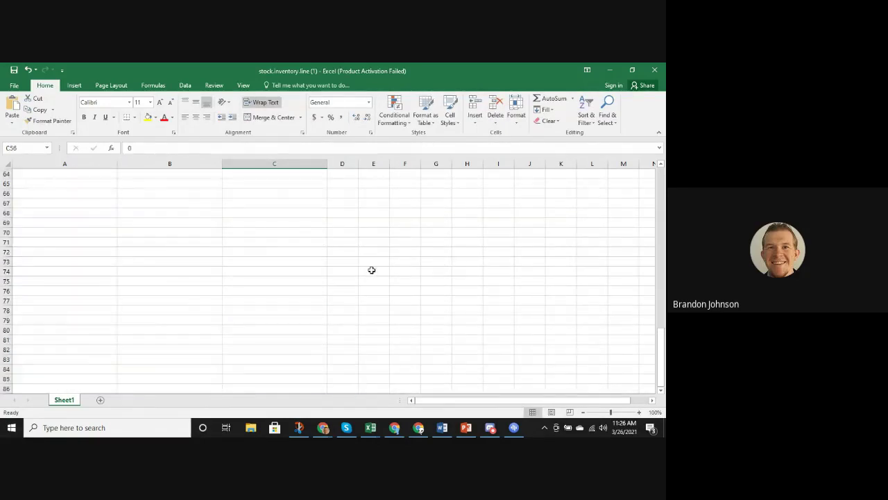
pyautogui.scroll(5, 347, 285)
pyautogui.scroll(18, 232, 249)
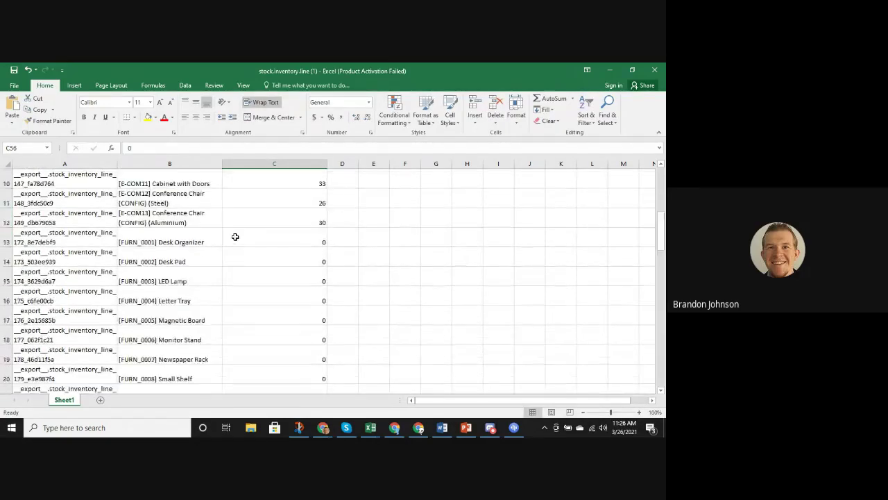
pyautogui.moveTo(281, 193); pyautogui.dragTo(277, 354)
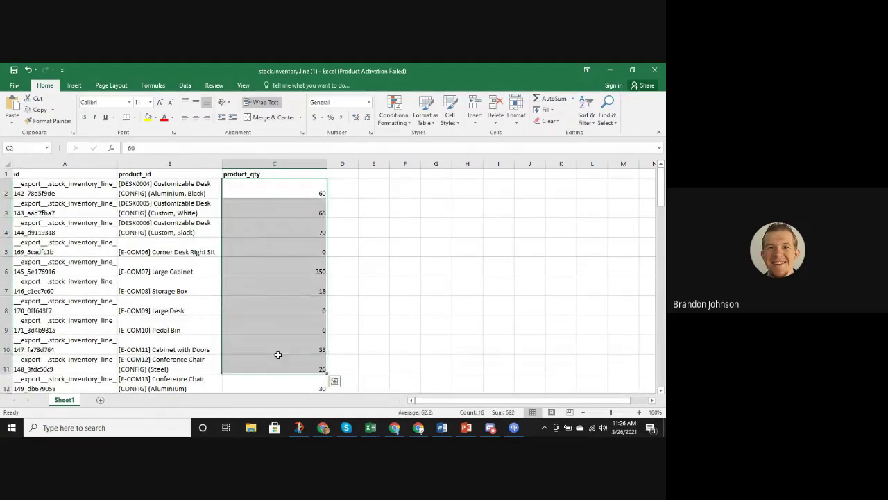
pyautogui.scroll(-15, 264, 344)
pyautogui.scroll(-5, 274, 337)
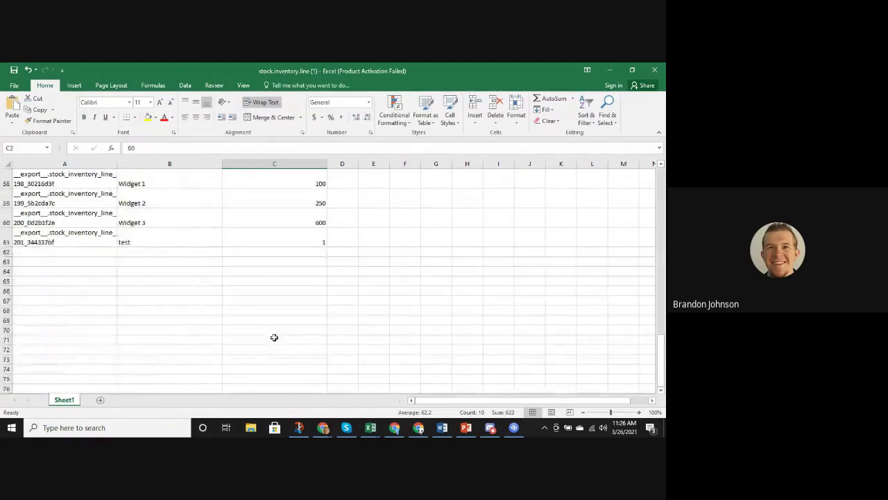
pyautogui.scroll(18, 261, 303)
pyautogui.scroll(2, 264, 273)
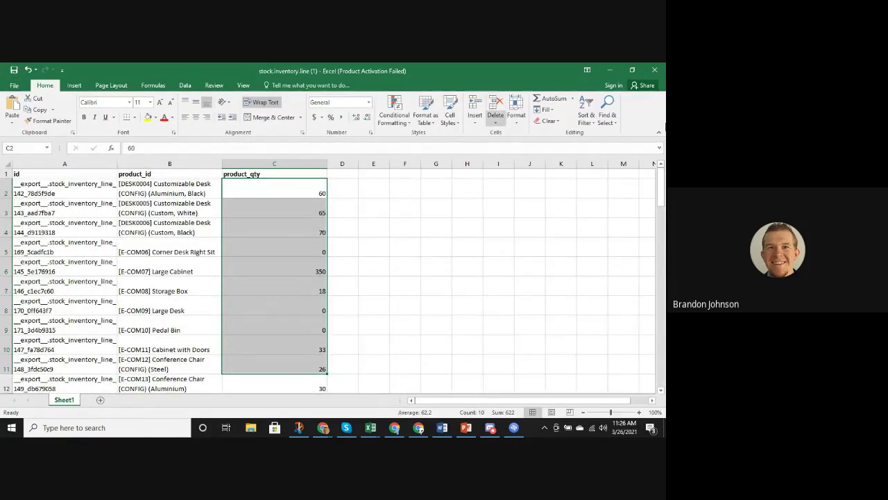
pyautogui.click(610, 70)
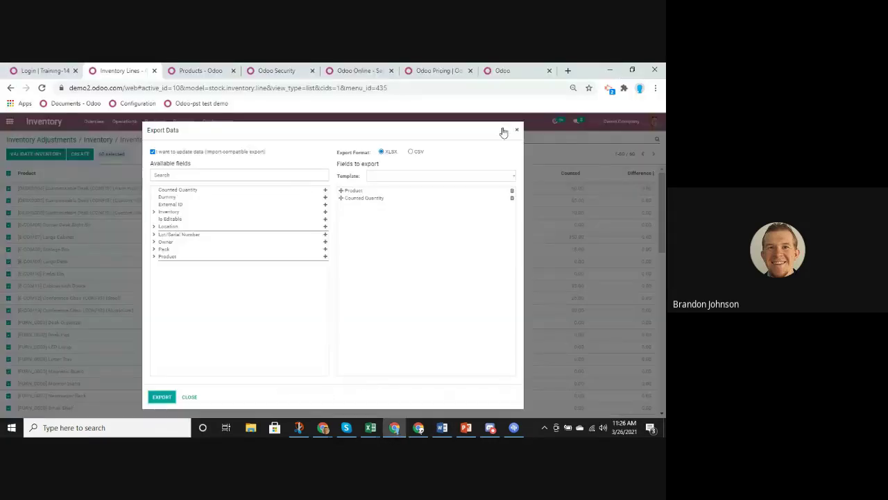
# Close Export Data and load stock.inventory.line (1) via Favorites > Import records
pyautogui.click(517, 130)
pyautogui.click(393, 154)
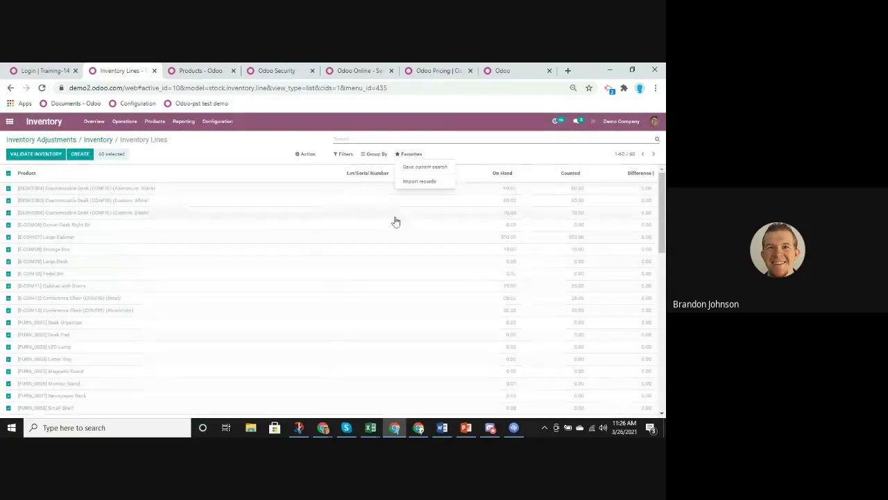
pyautogui.click(419, 181)
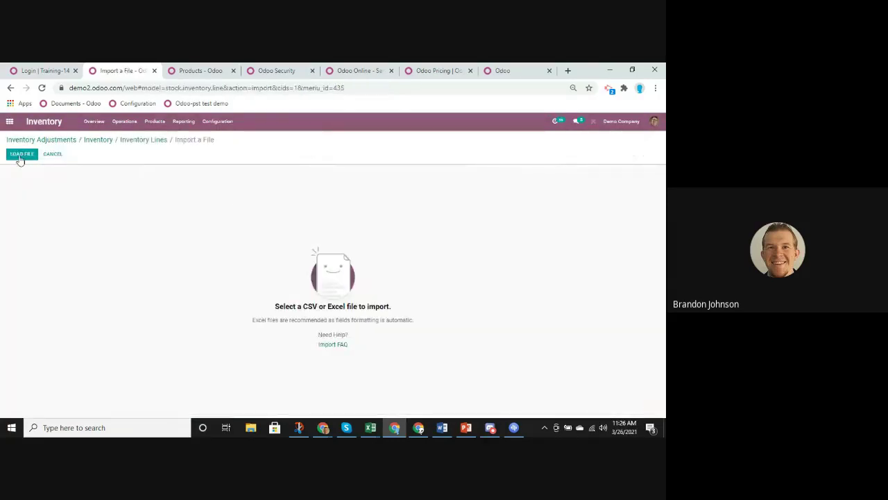
pyautogui.click(20, 156)
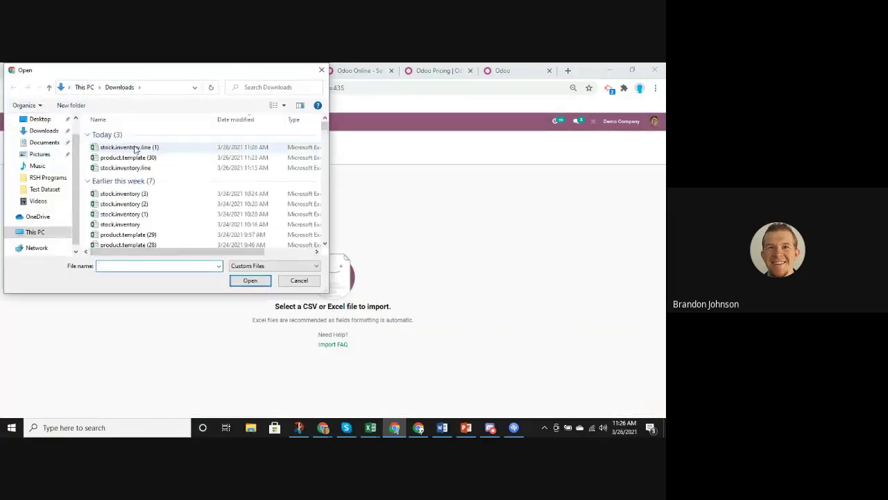
pyautogui.click(135, 148)
pyautogui.click(250, 280)
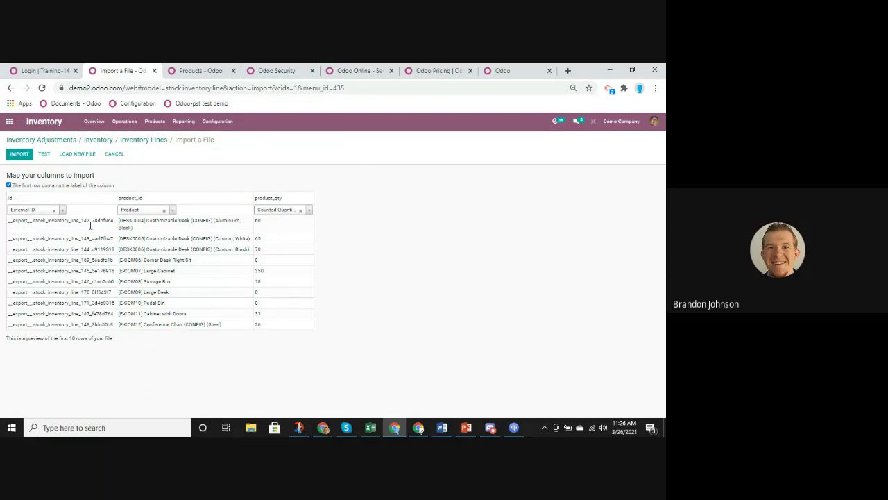
# Test the file and import it, updating all 60 inventory lines
pyautogui.click(43, 154)
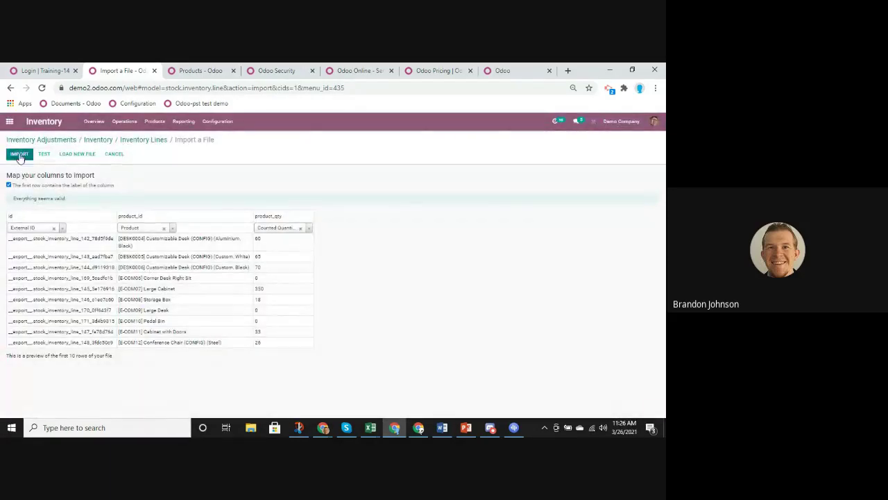
pyautogui.click(19, 154)
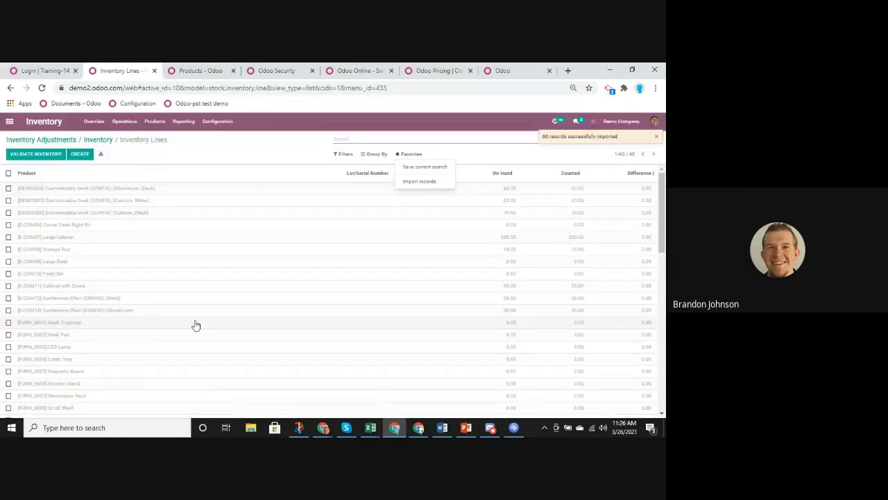
pyautogui.click(507, 131)
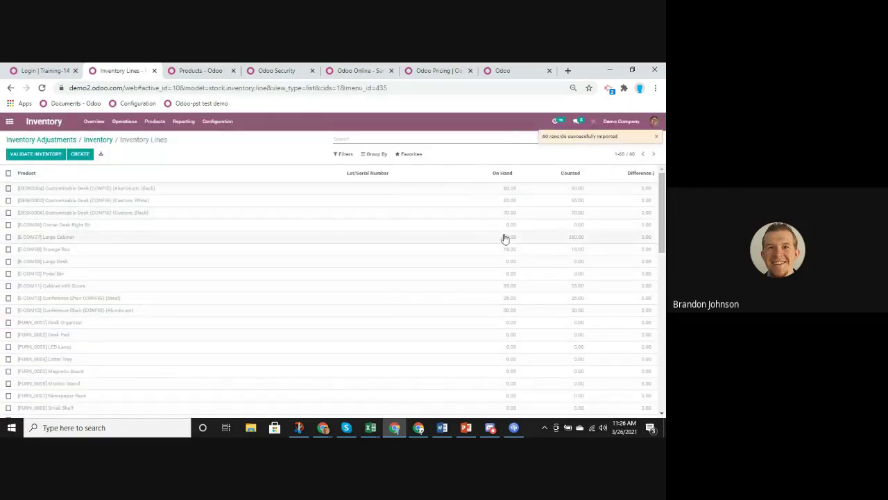
pyautogui.scroll(-10, 505, 238)
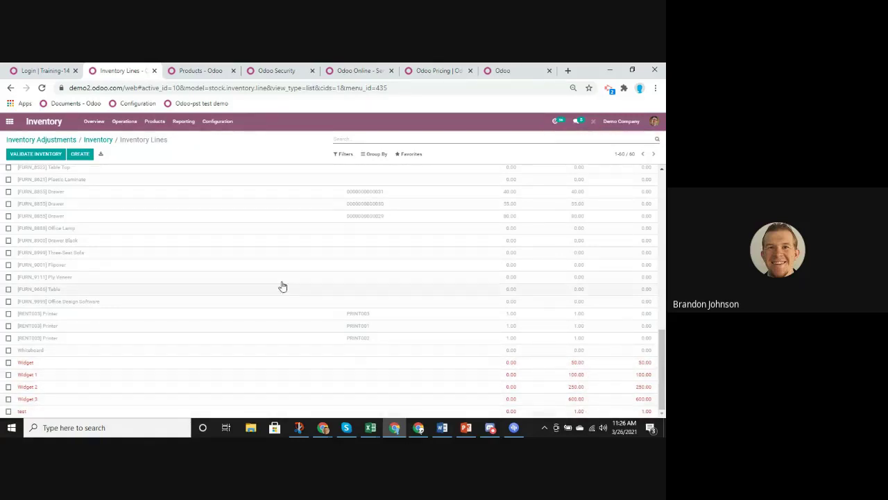
# Validate the inventory, confirm widget products show 50, 100, 250 and 600 on hand, and go home
pyautogui.scroll(10, 283, 240)
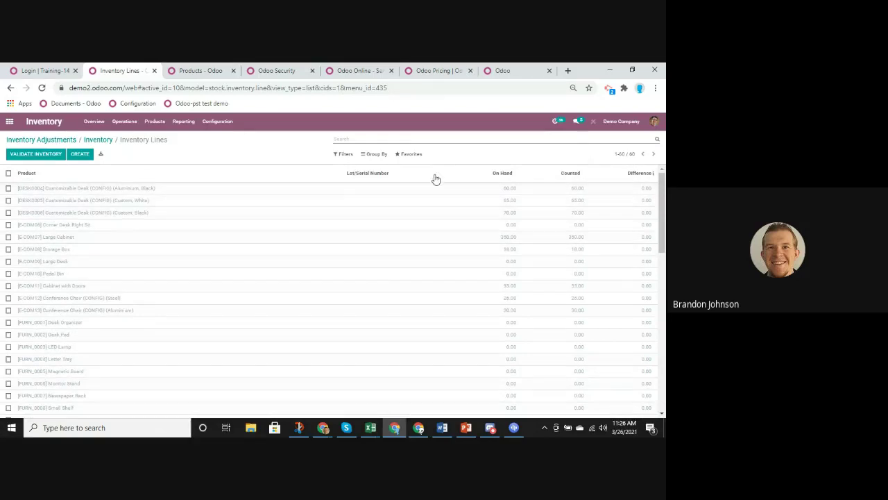
pyautogui.click(45, 154)
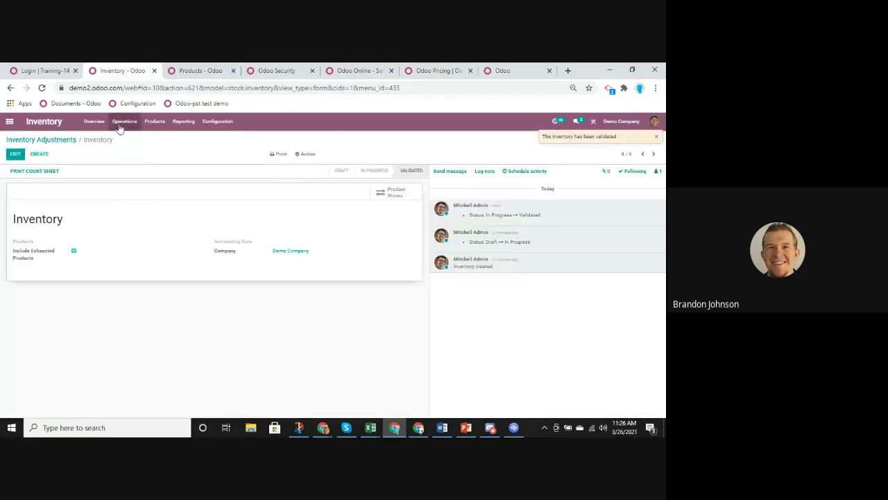
pyautogui.click(154, 121)
pyautogui.click(154, 143)
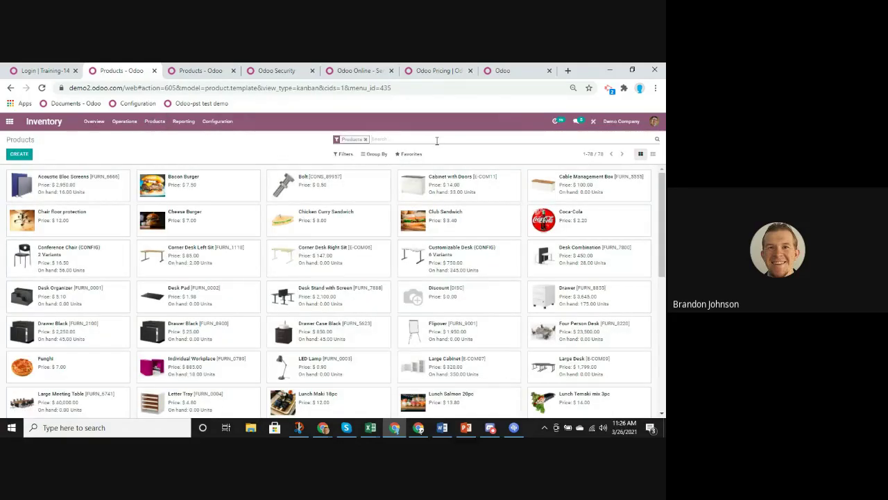
pyautogui.write('widget')
pyautogui.press('Return')
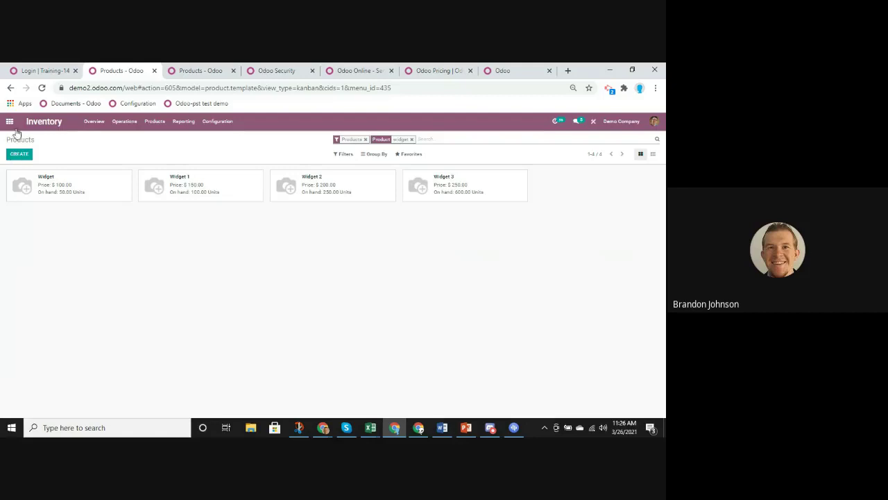
pyautogui.click(10, 121)
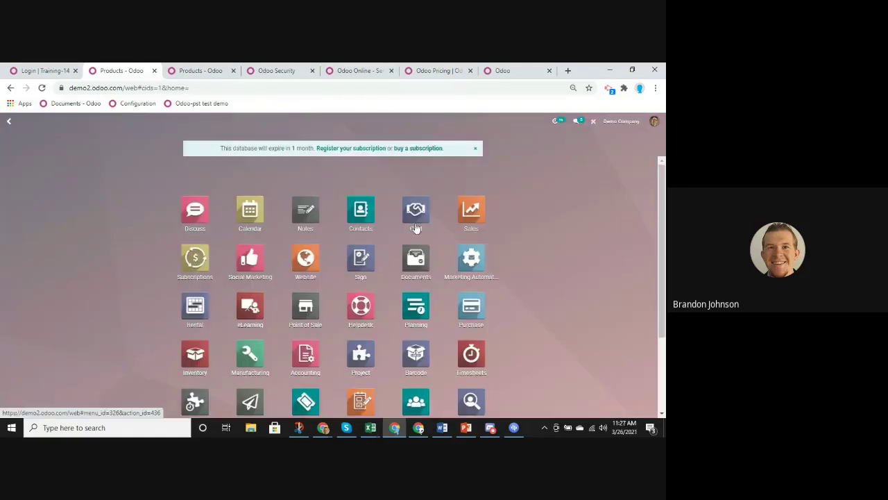
# In Contacts list view, create and save a new Individual contact with a first name, then return to the list
pyautogui.click(361, 211)
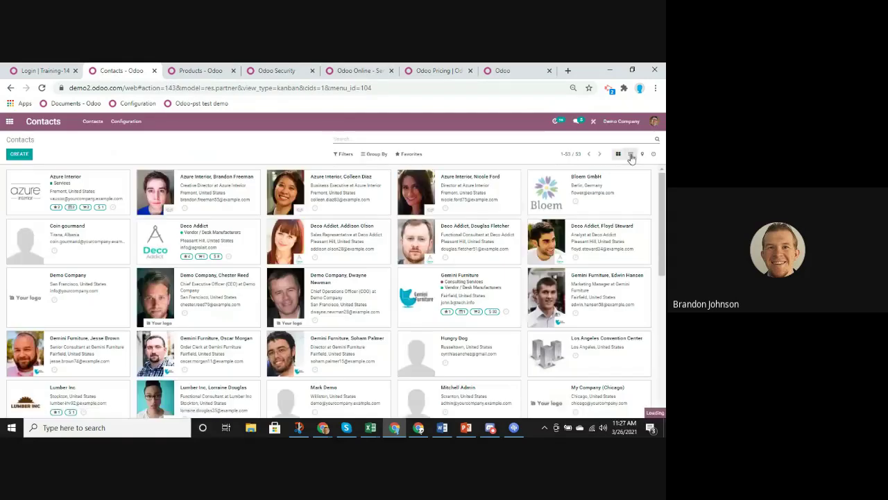
pyautogui.click(630, 153)
pyautogui.click(19, 153)
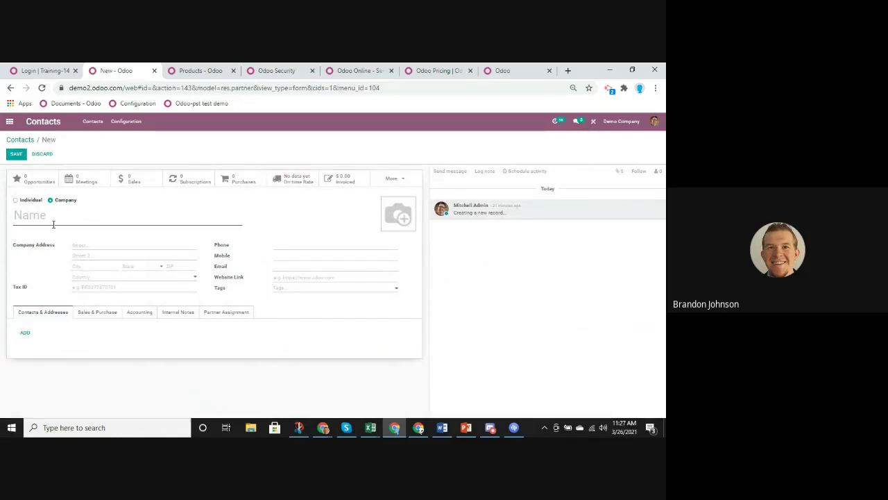
pyautogui.click(15, 200)
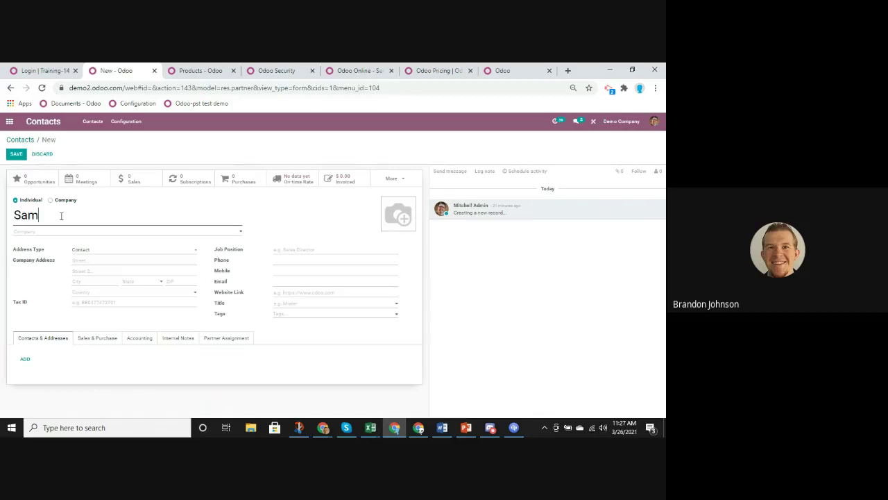
pyautogui.click(16, 155)
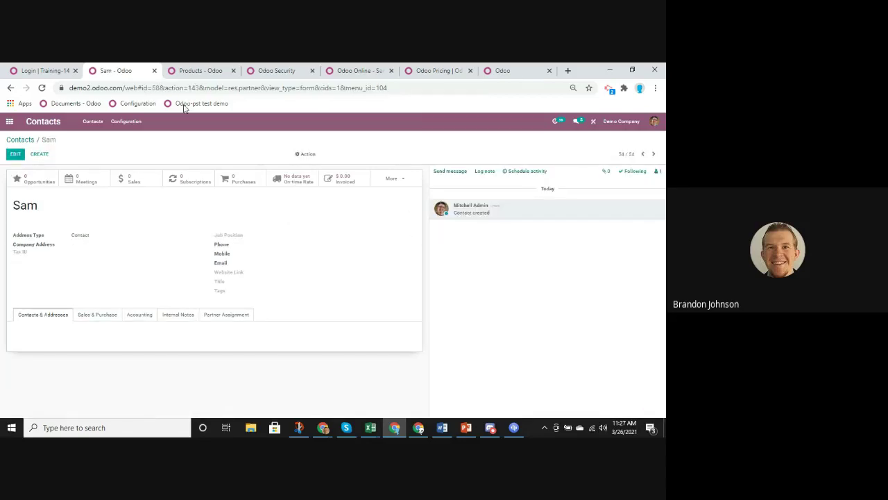
pyautogui.click(12, 140)
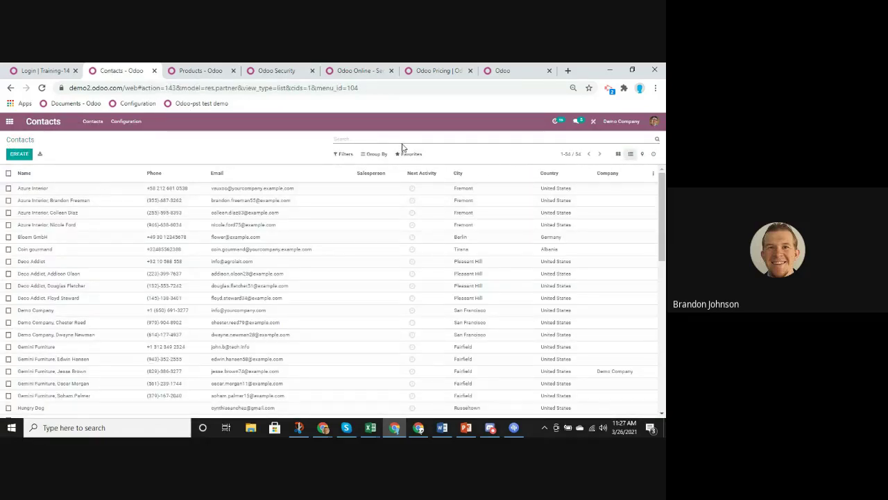
# Search contacts by the person's name, select the single result and start an export
pyautogui.write('samm')
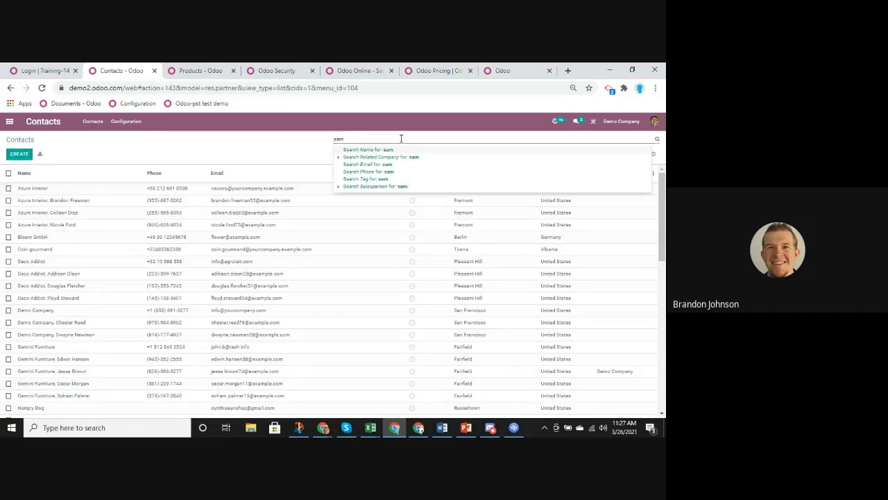
pyautogui.press('Return')
pyautogui.click(10, 189)
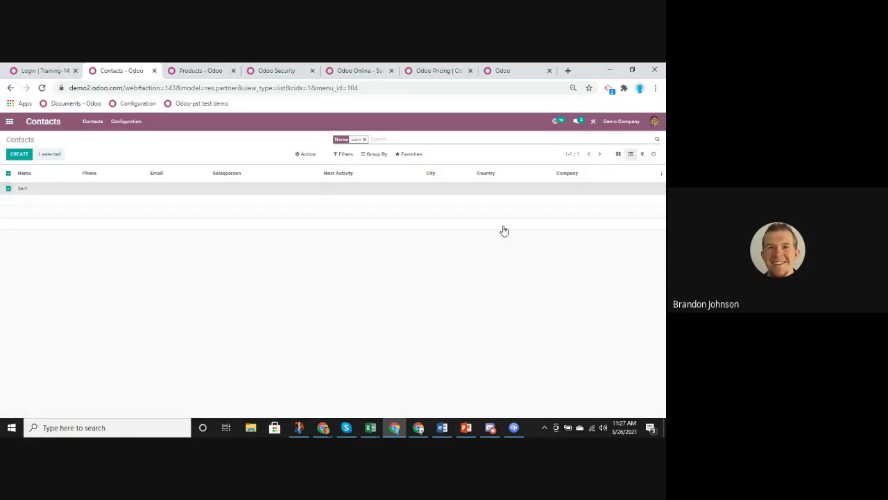
pyautogui.click(419, 155)
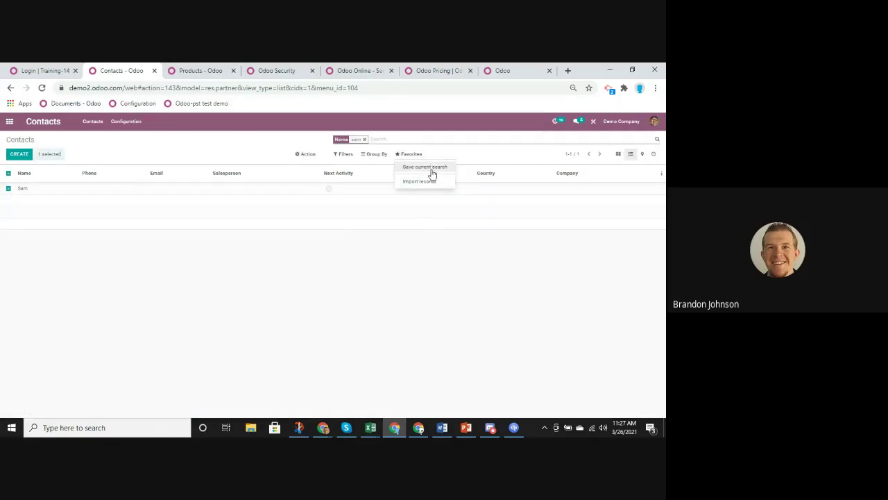
pyautogui.click(306, 154)
pyautogui.click(313, 170)
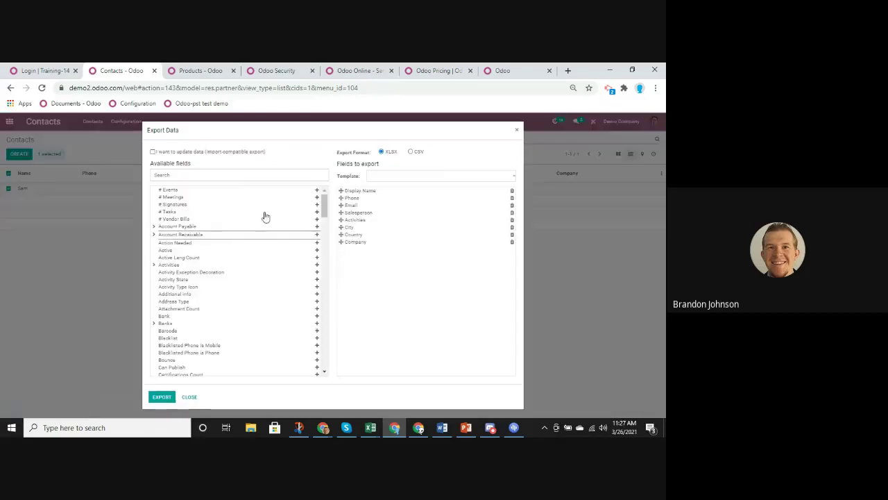
# Export only Phone, Email and Name as an import-compatible res.partner (19).xlsx and open it
pyautogui.click(153, 151)
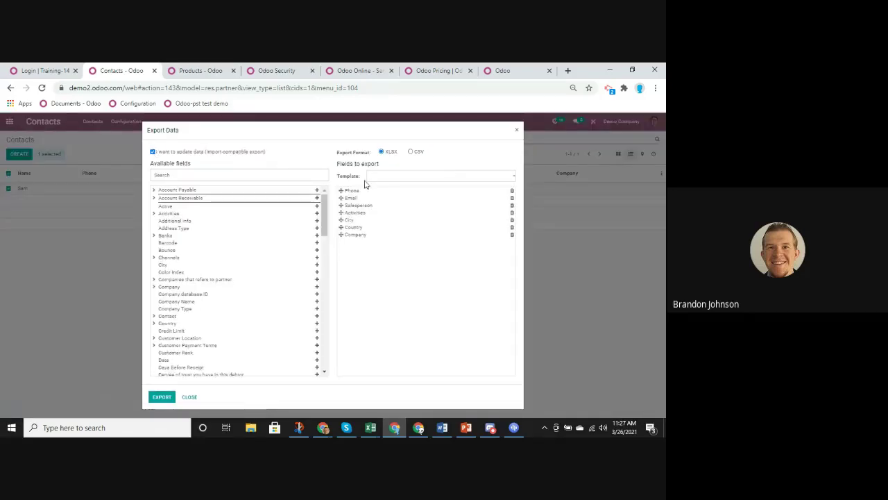
pyautogui.click(513, 206)
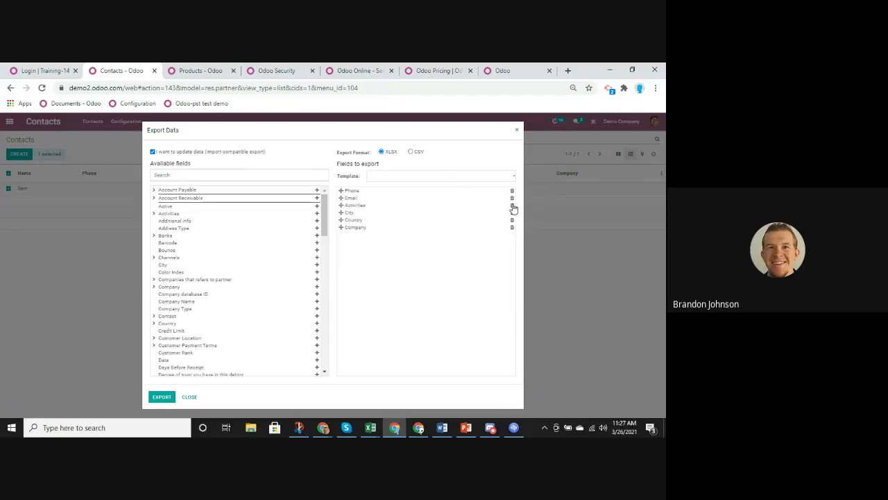
pyautogui.click(512, 206)
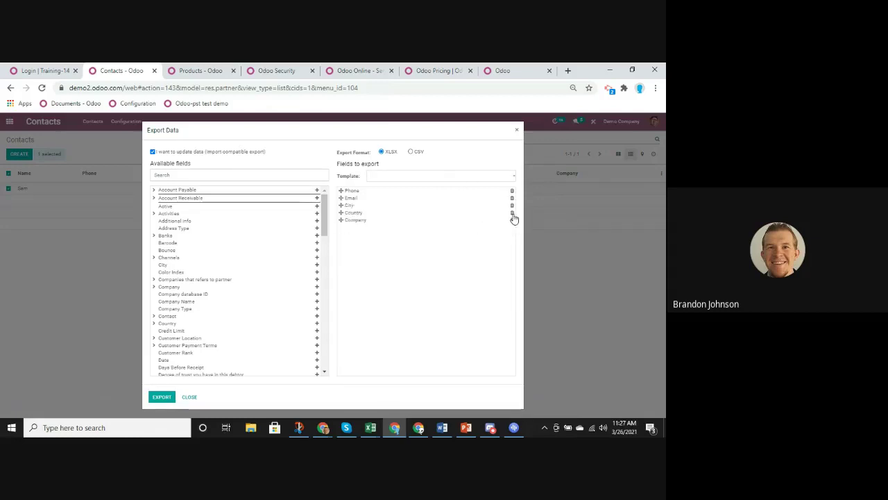
pyautogui.click(512, 206)
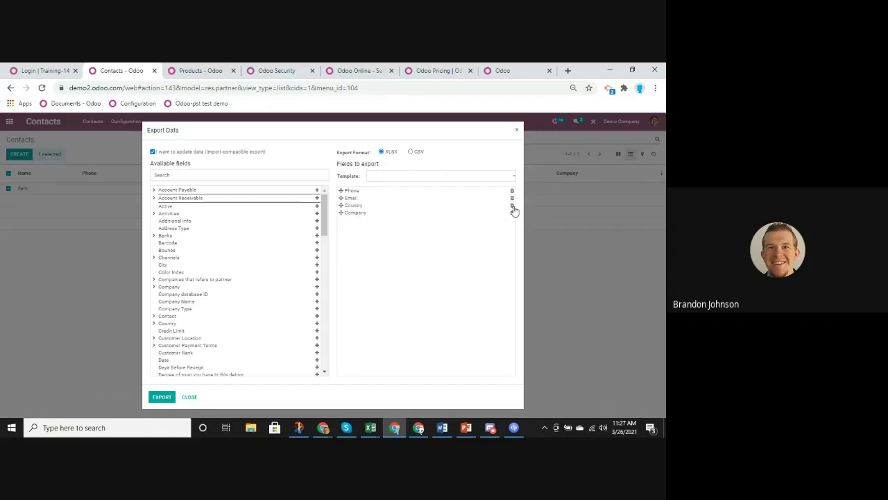
pyautogui.click(512, 206)
pyautogui.click(512, 206)
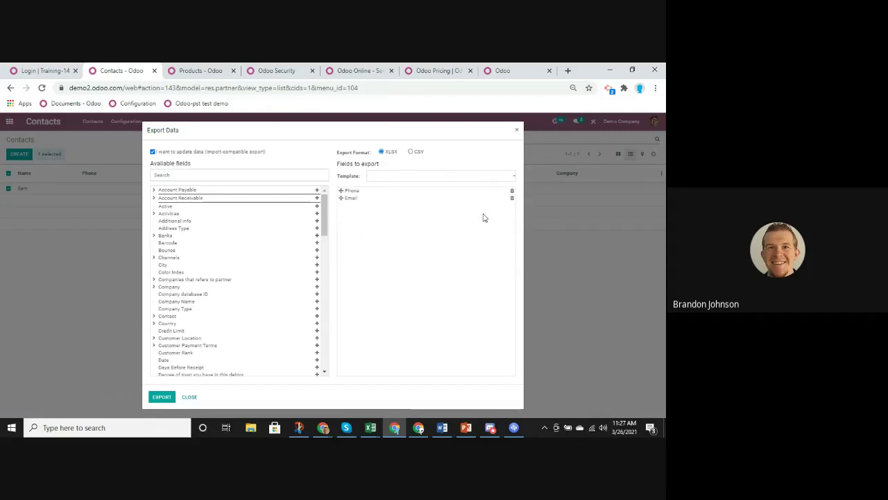
pyautogui.click(267, 174)
pyautogui.write('name')
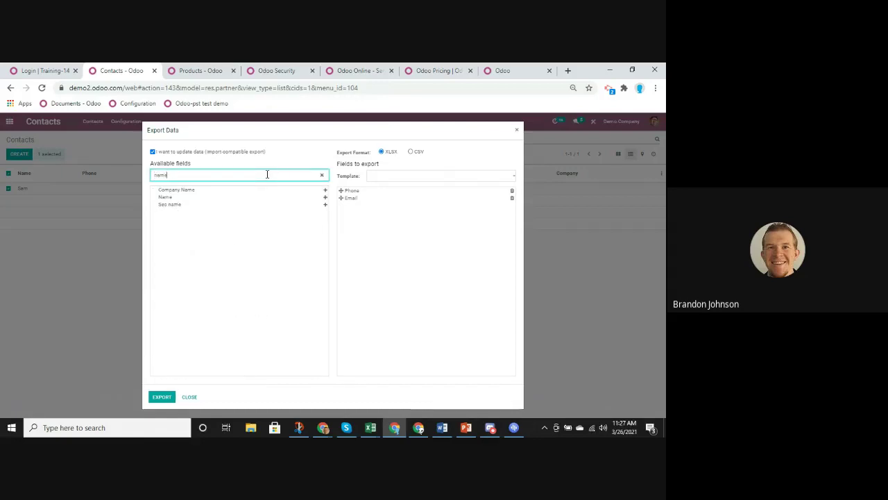
pyautogui.click(324, 197)
pyautogui.click(161, 397)
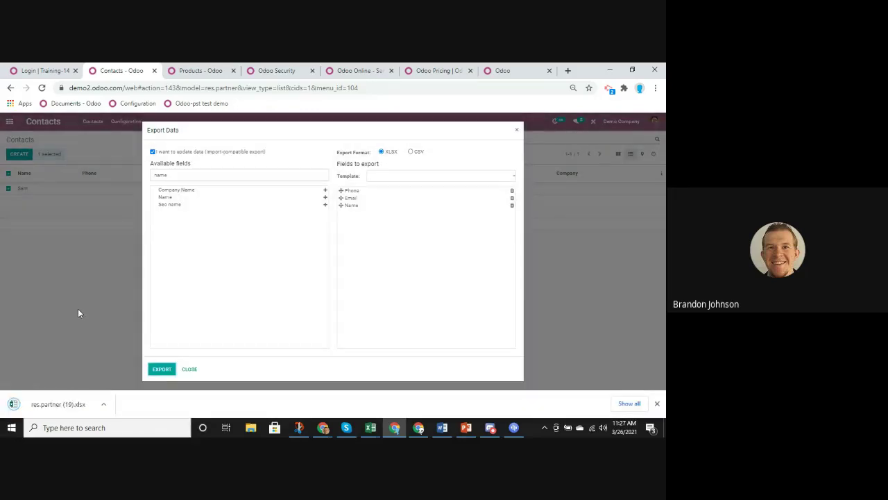
pyautogui.click(59, 404)
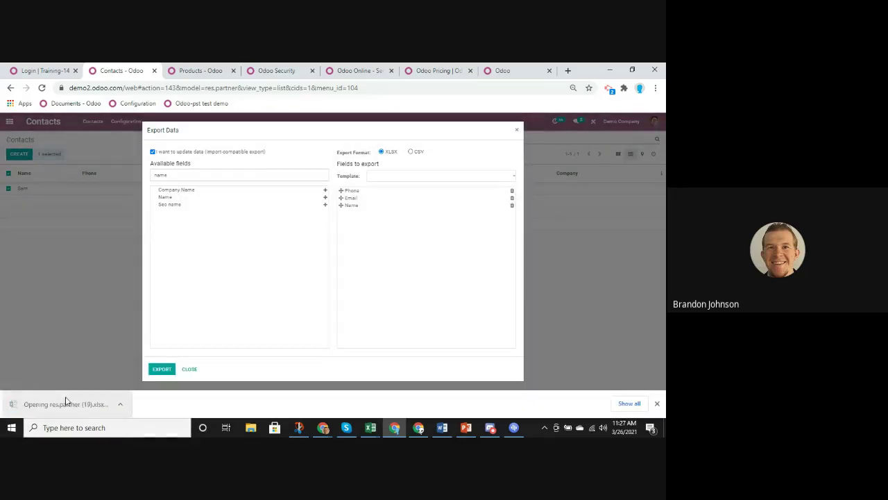
# Fill in the existing contact's phone number in B2 and e-mail address in C2
pyautogui.click(517, 130)
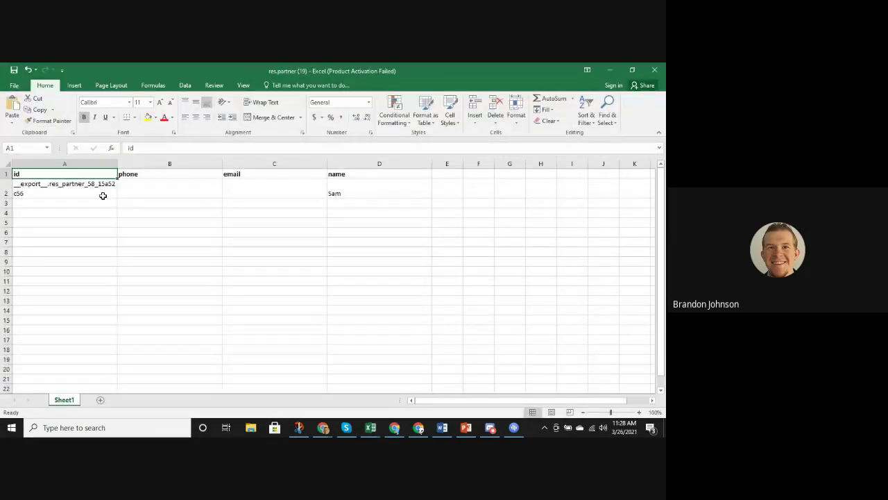
pyautogui.click(92, 207)
pyautogui.press('Up')
pyautogui.click(212, 189)
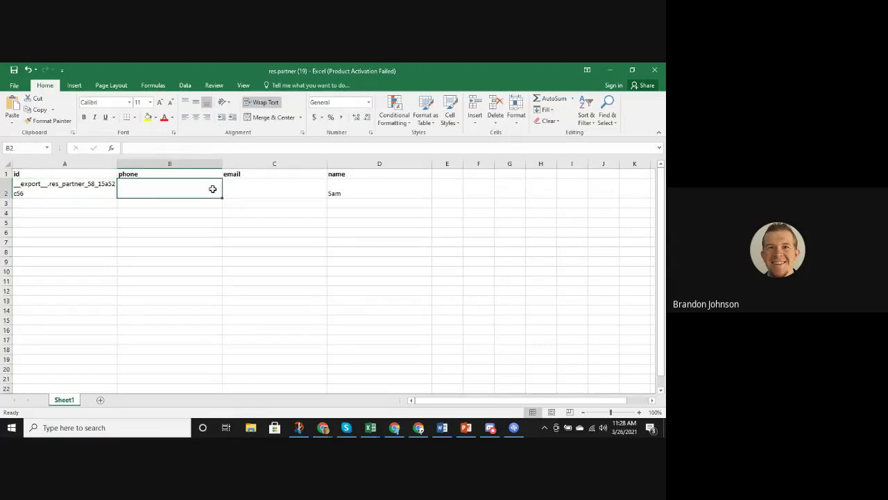
pyautogui.write('1234566')
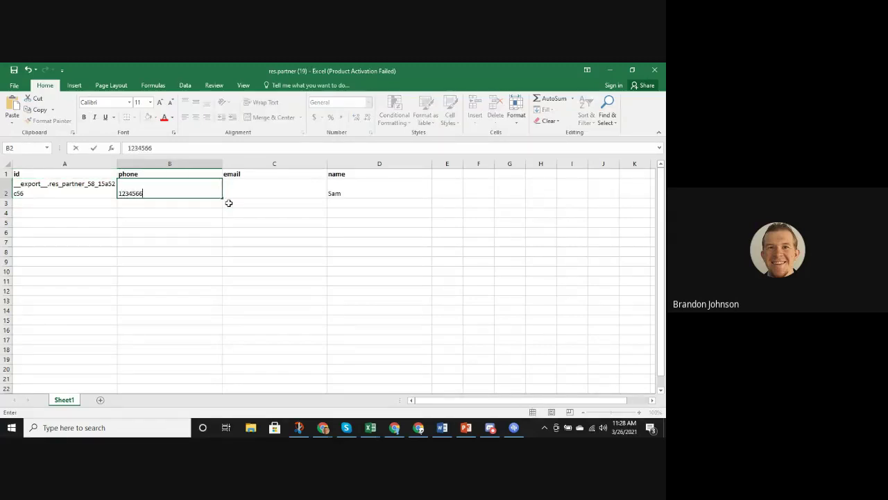
pyautogui.click(263, 199)
pyautogui.click(254, 187)
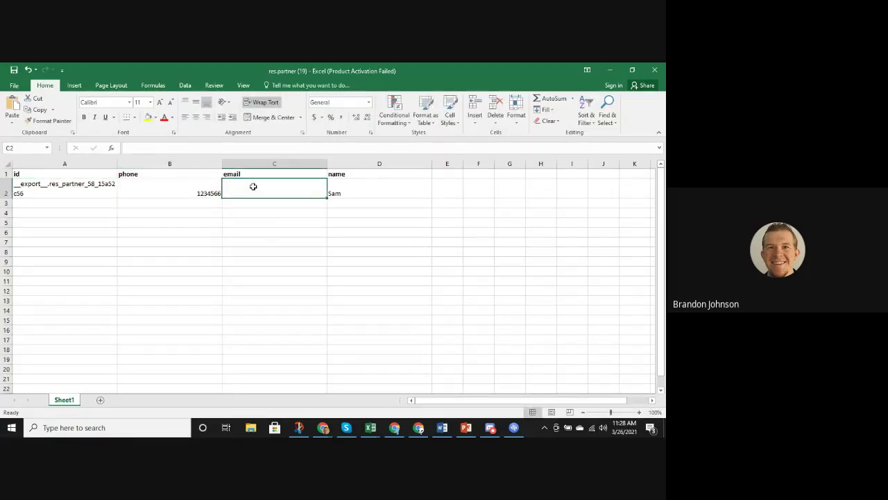
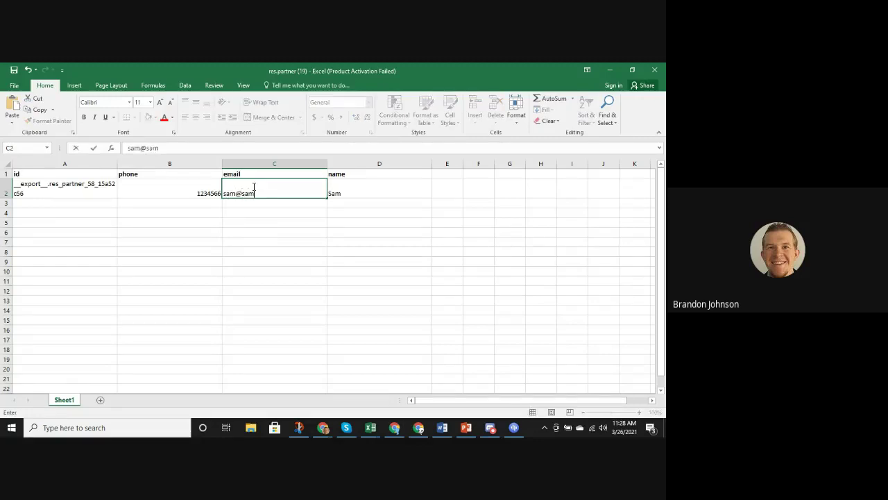
pyautogui.click(187, 208)
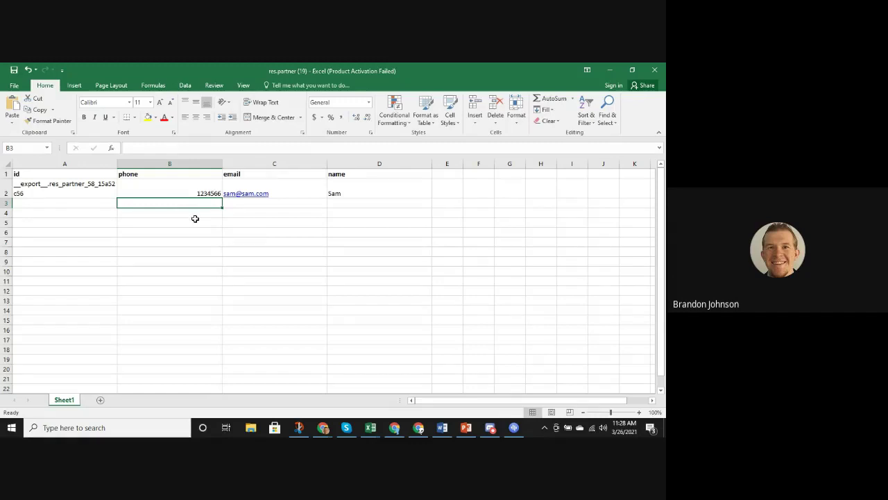
# Add a second contact in row 3 with name, e-mail and phone, then minimize Excel
pyautogui.click(381, 206)
pyautogui.write('Br')
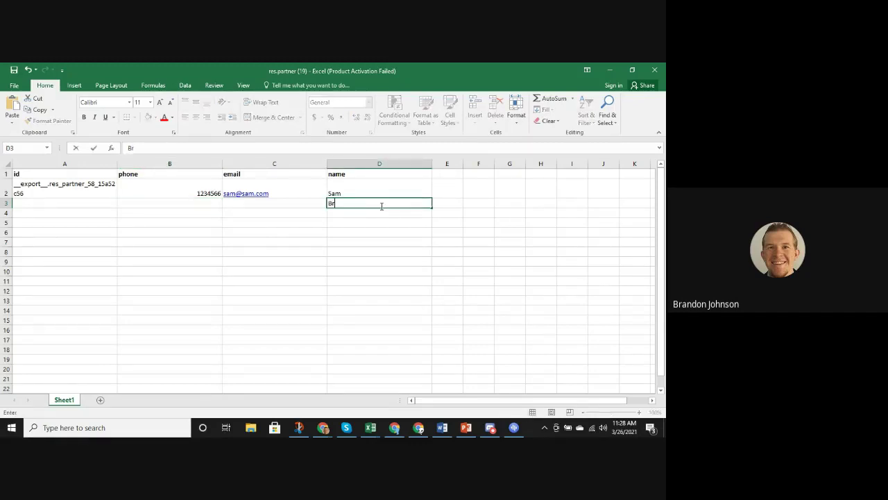
pyautogui.write('ob')
pyautogui.click(266, 203)
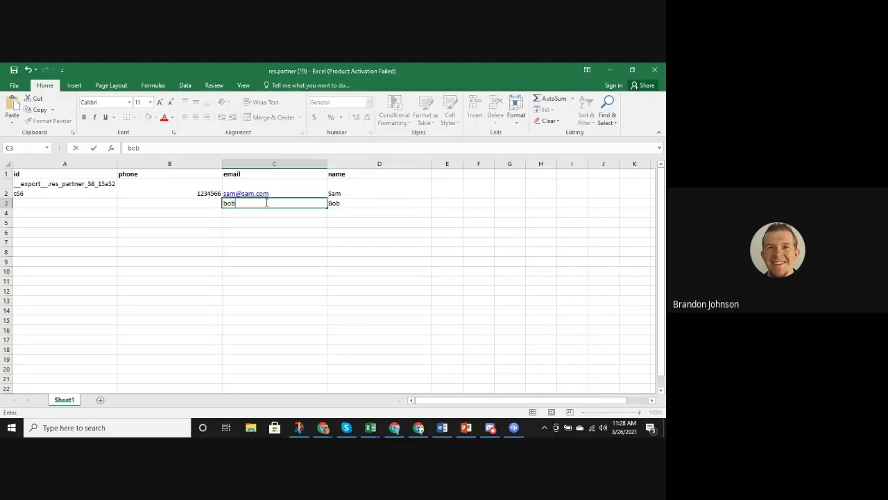
pyautogui.click(157, 203)
pyautogui.write('789456123')
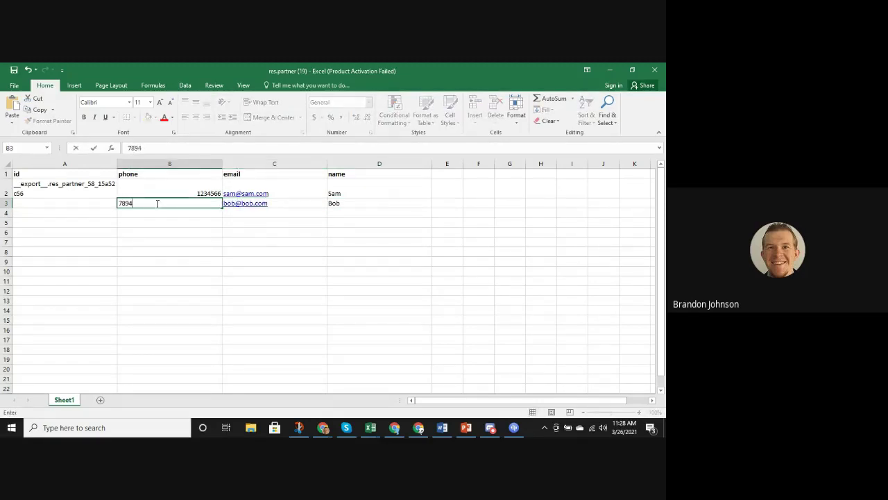
pyautogui.click(197, 232)
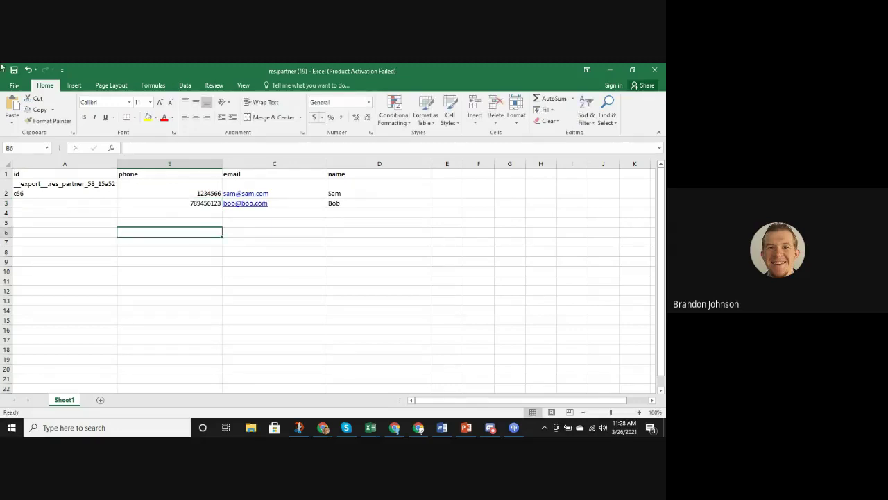
pyautogui.click(609, 70)
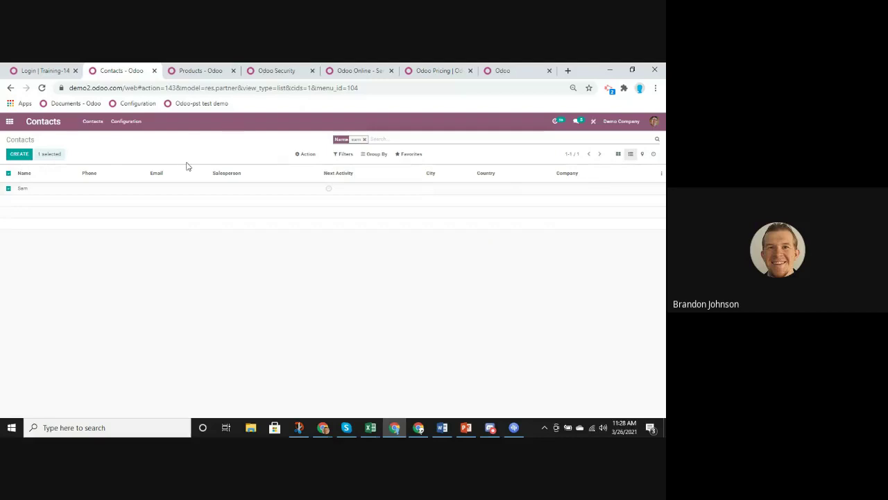
# Import res.partner (19) into Contacts after testing it, saving two contact records
pyautogui.click(417, 154)
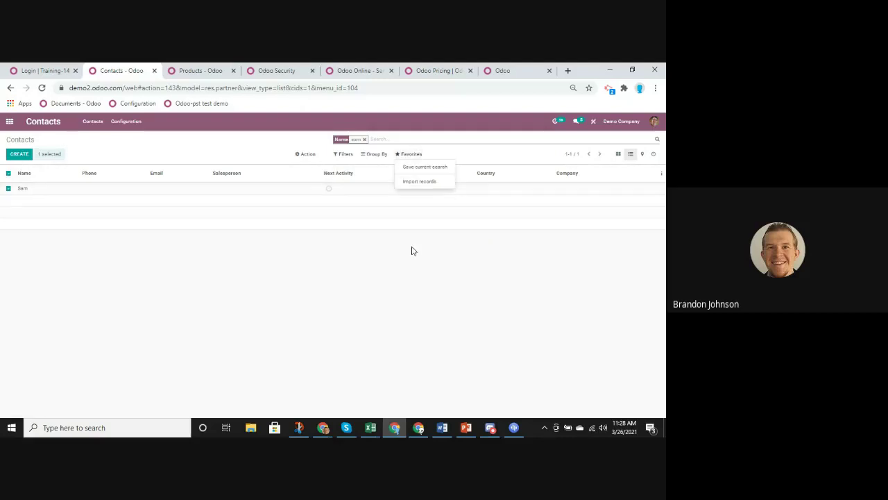
pyautogui.click(424, 182)
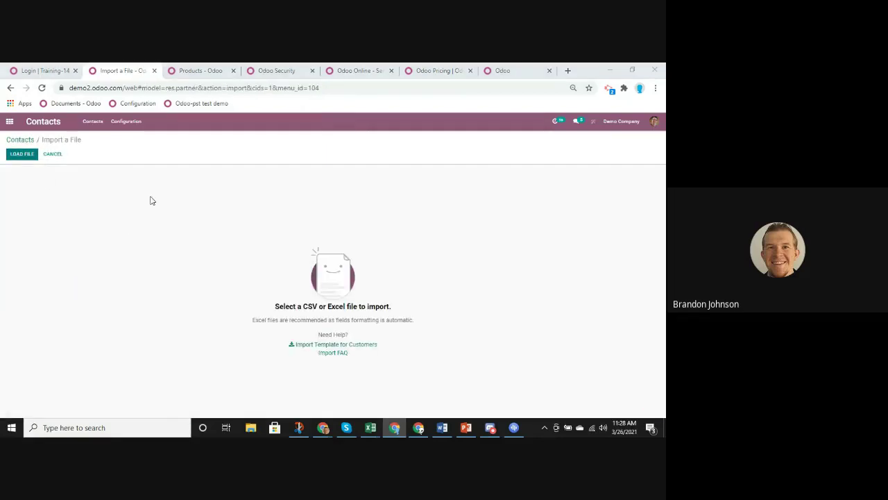
pyautogui.click(131, 147)
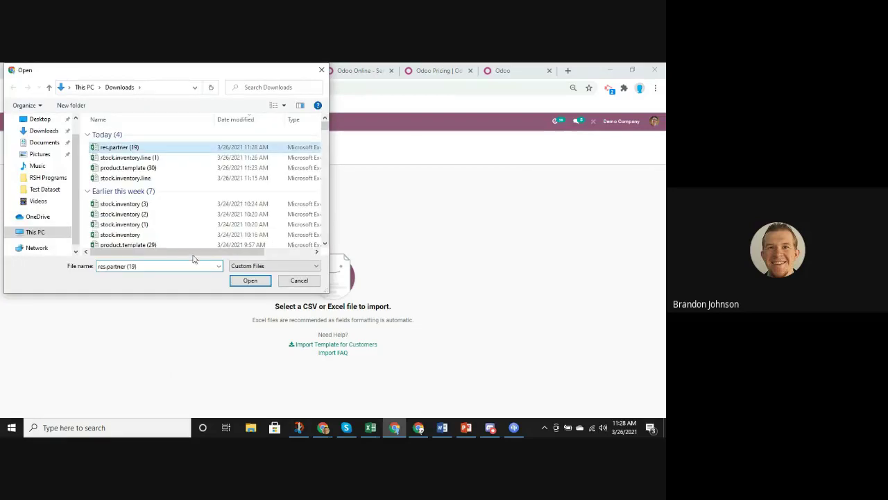
pyautogui.click(249, 281)
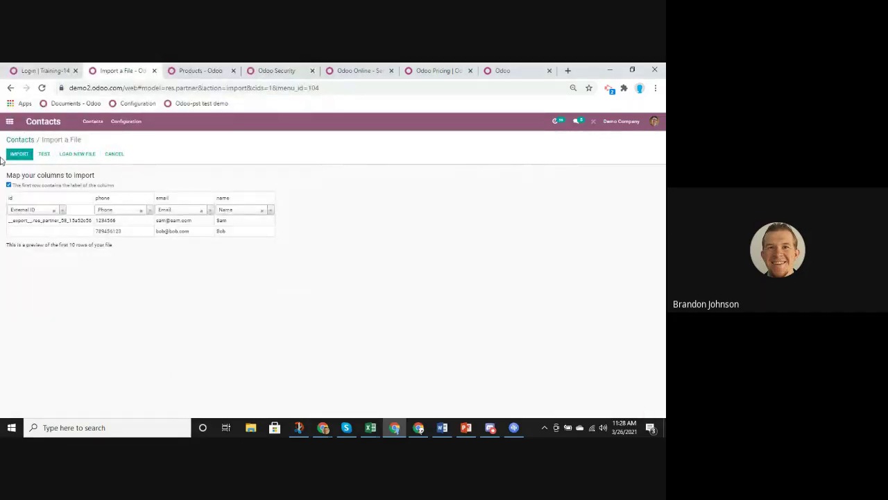
pyautogui.click(44, 154)
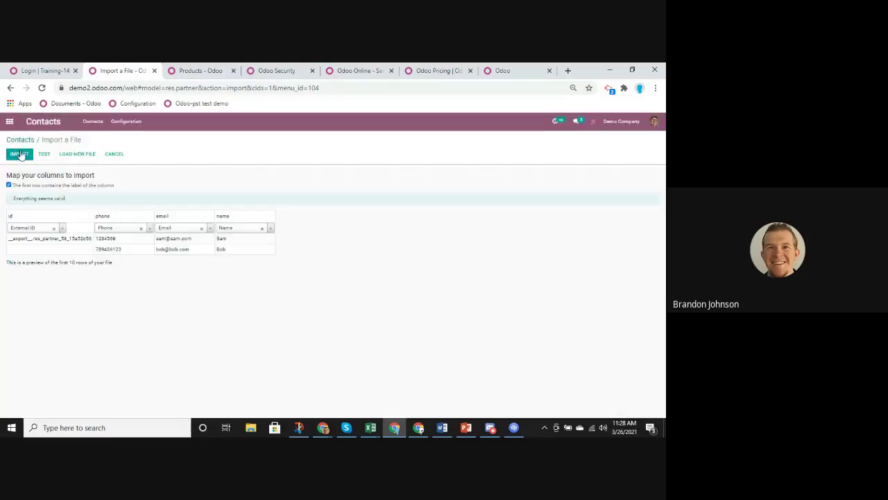
pyautogui.click(21, 154)
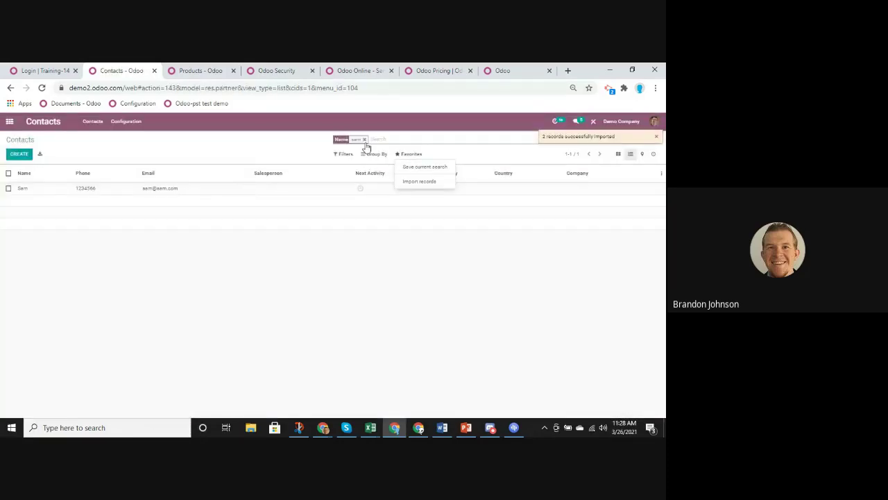
# Search for the newly created contact, then stop presenting the screen in Meet
pyautogui.click(363, 140)
pyautogui.write('bob')
pyautogui.press('Return')
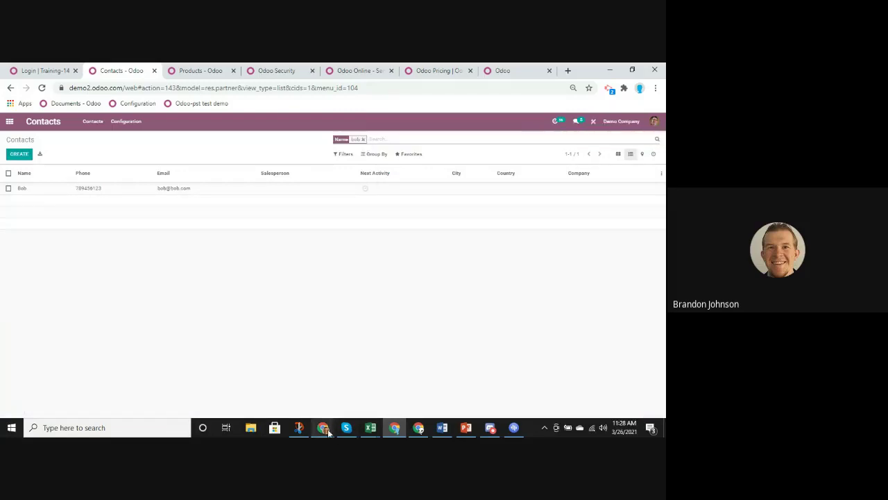
pyautogui.moveTo(329, 432)
pyautogui.click(341, 381)
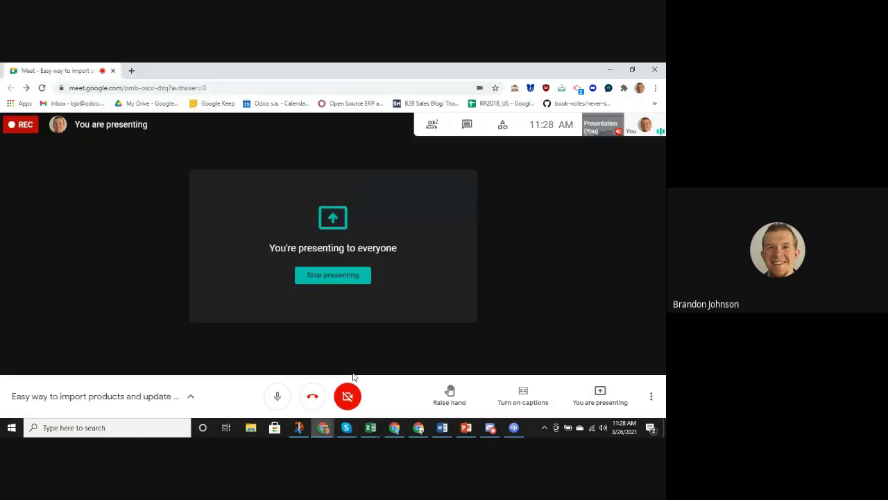
pyautogui.click(366, 278)
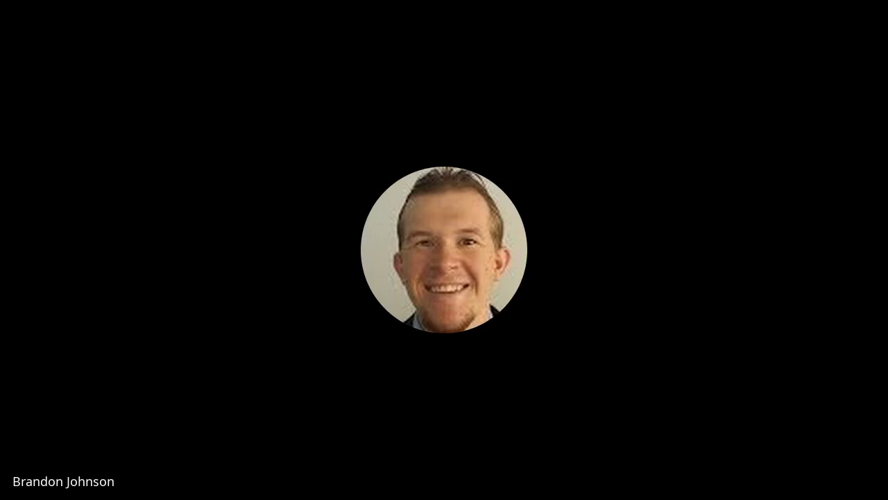